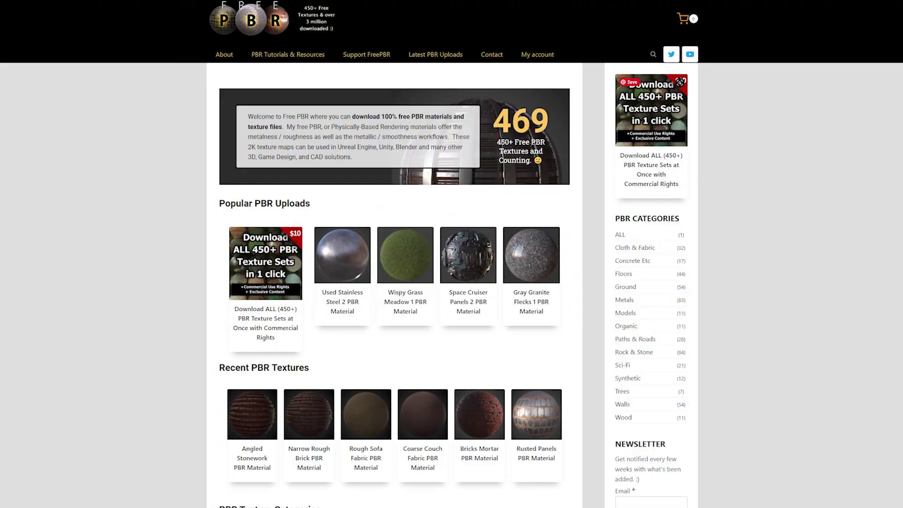
Preview the beaten-down-brick albedo PNG in the downloaded brick texture folder.
left_click(327, 179)
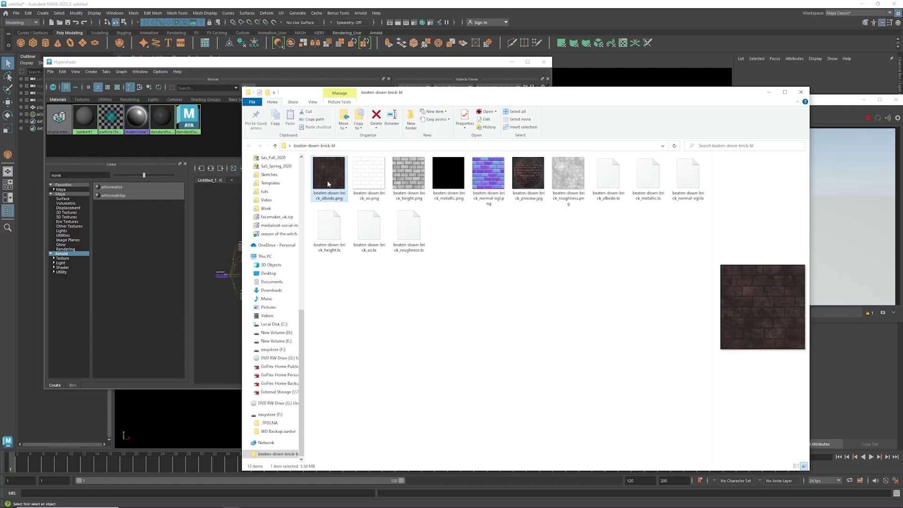
double_click(327, 184)
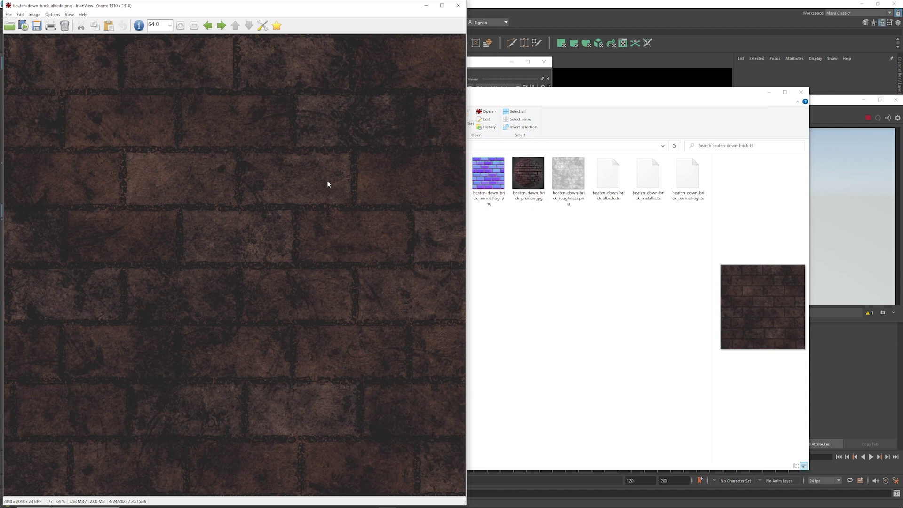
key("Right")
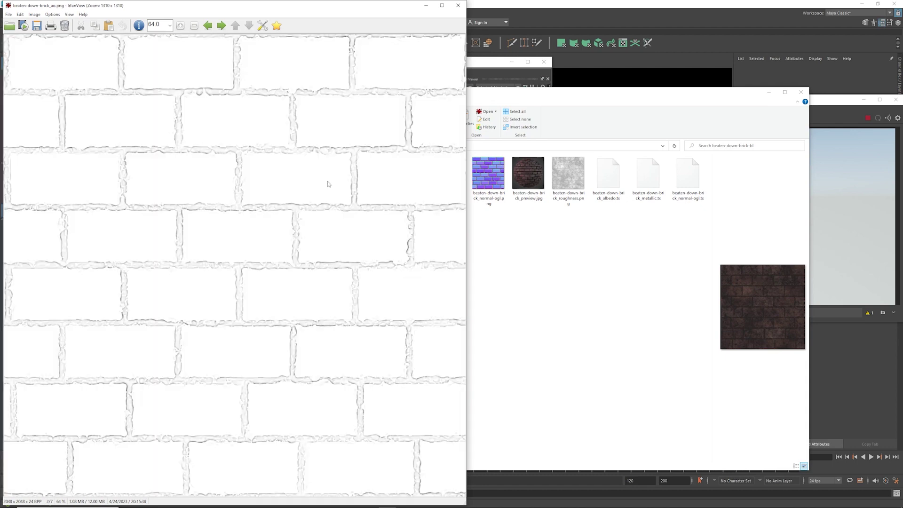
key("Right")
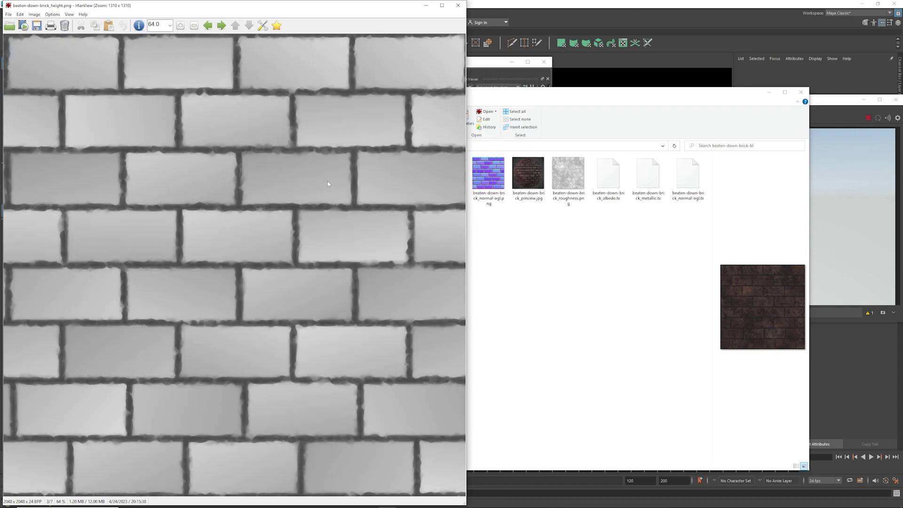
key("Right")
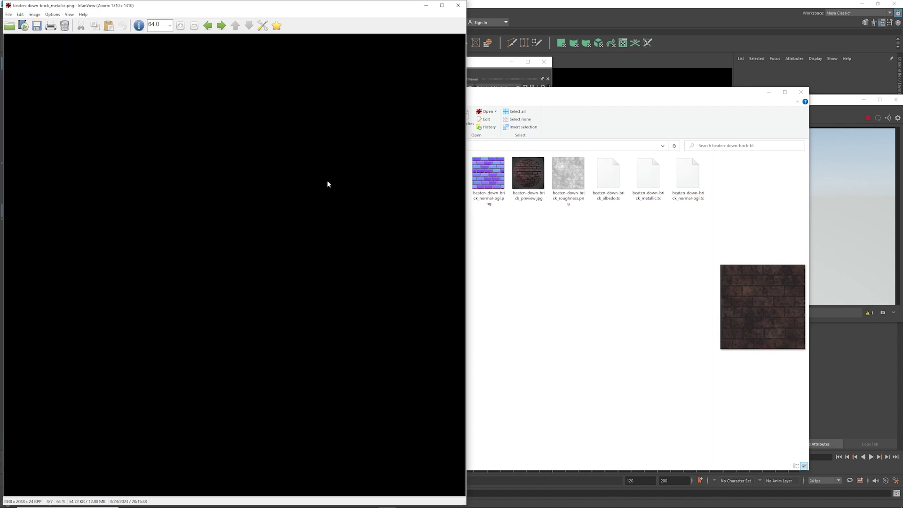
key("Right")
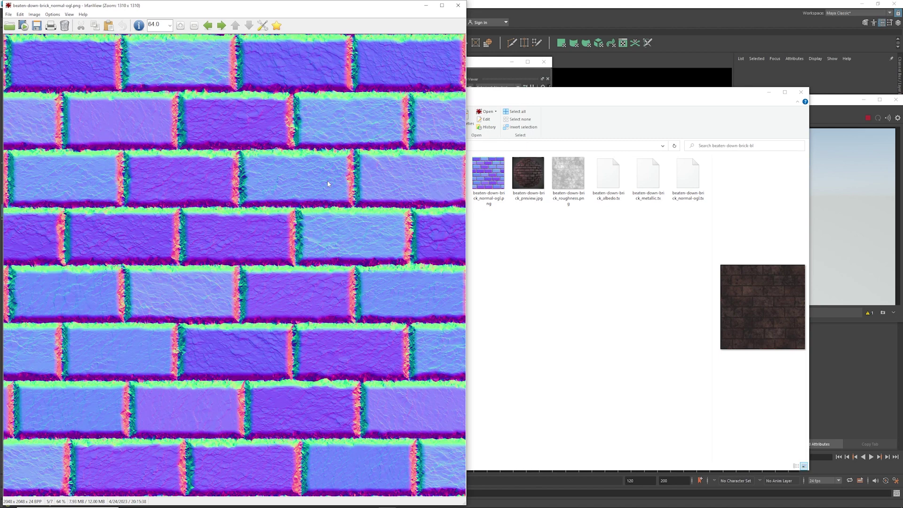
key("Right")
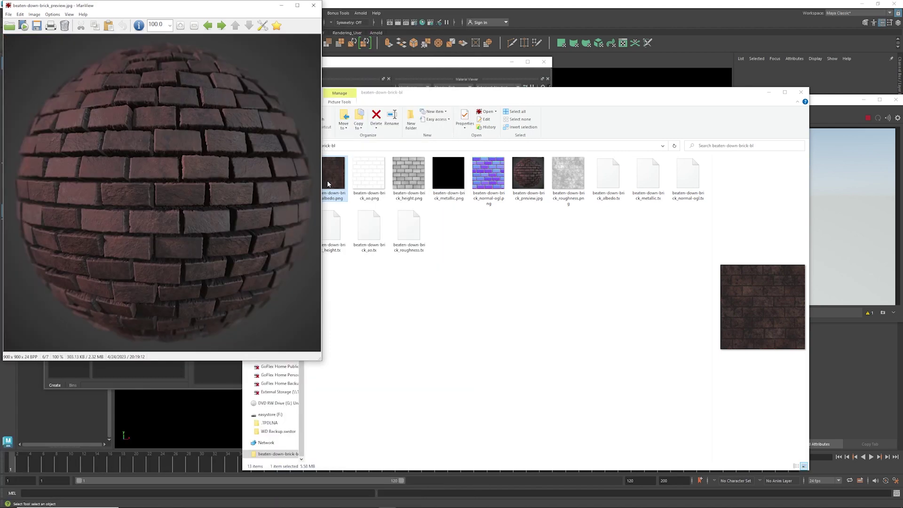
key("Right")
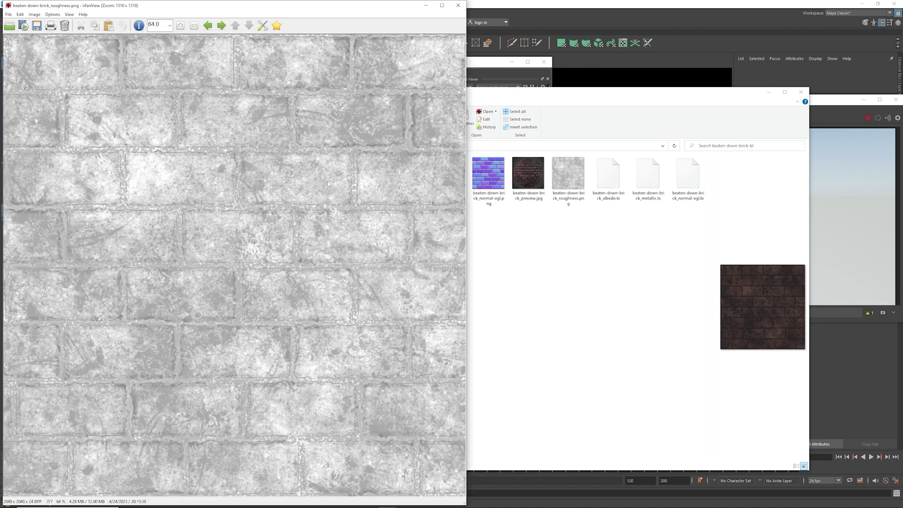
key("Right")
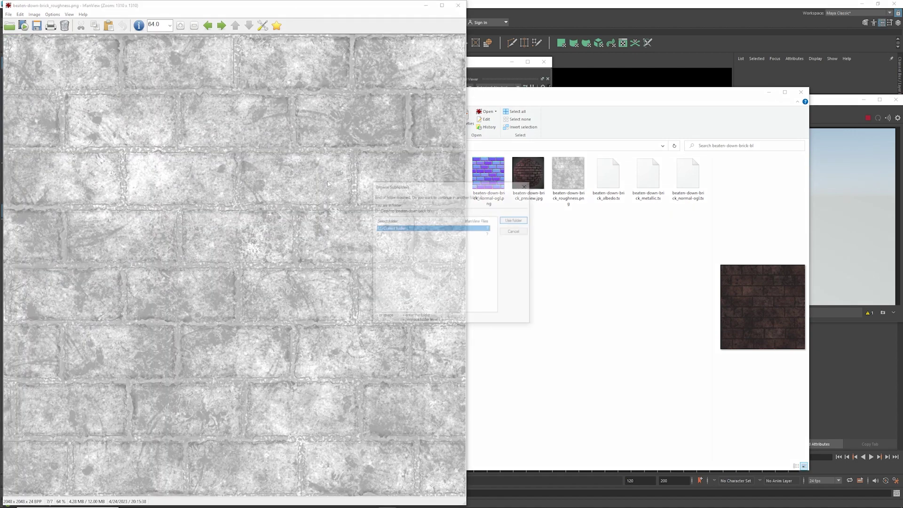
key("Escape")
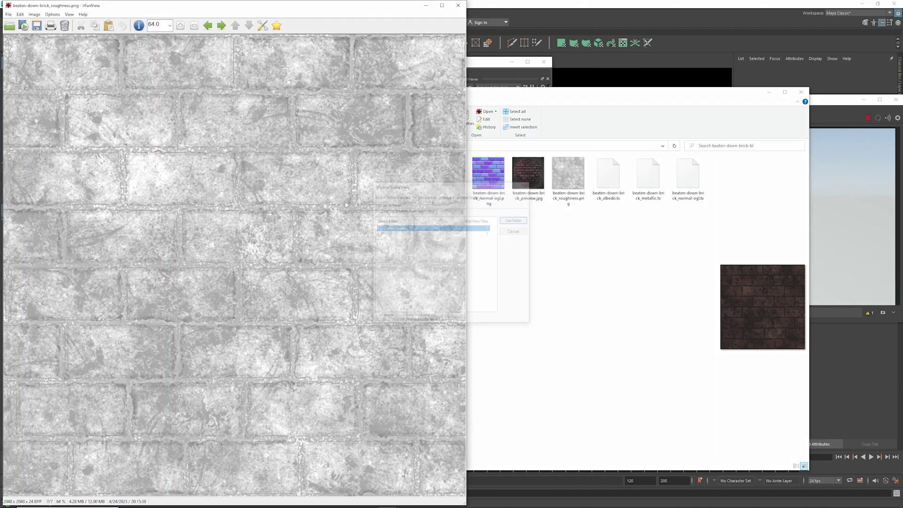
key("Escape")
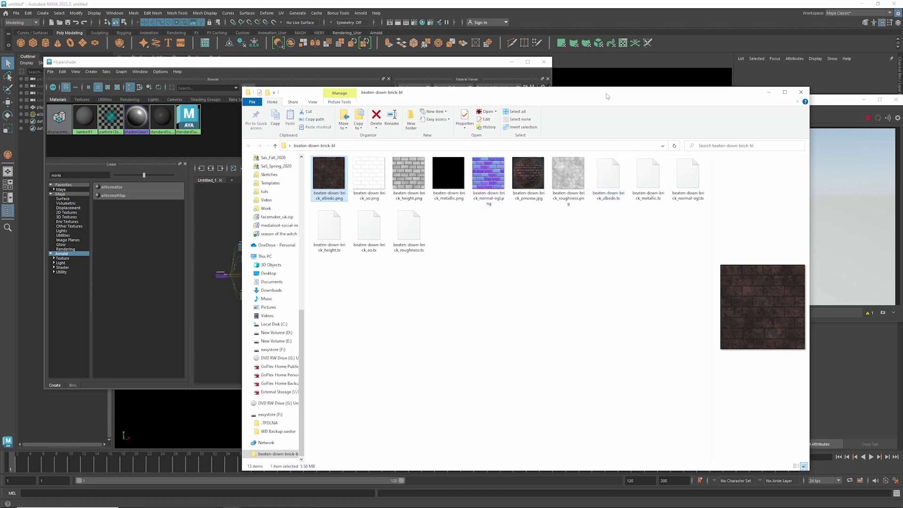
Move File Explorer aside, close the Arnold RenderView and orbit the view to reveal the sphere.
left_click_drag(607, 96, 902, 94)
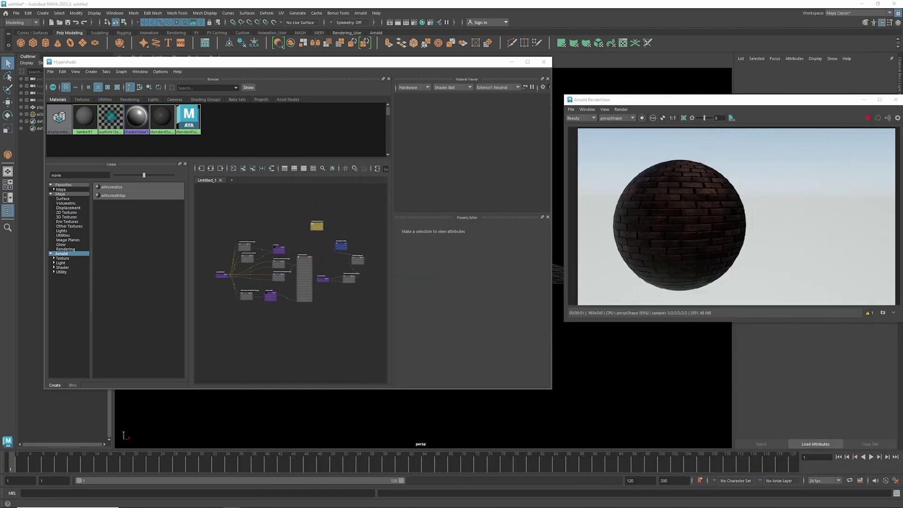
key("alt+F4")
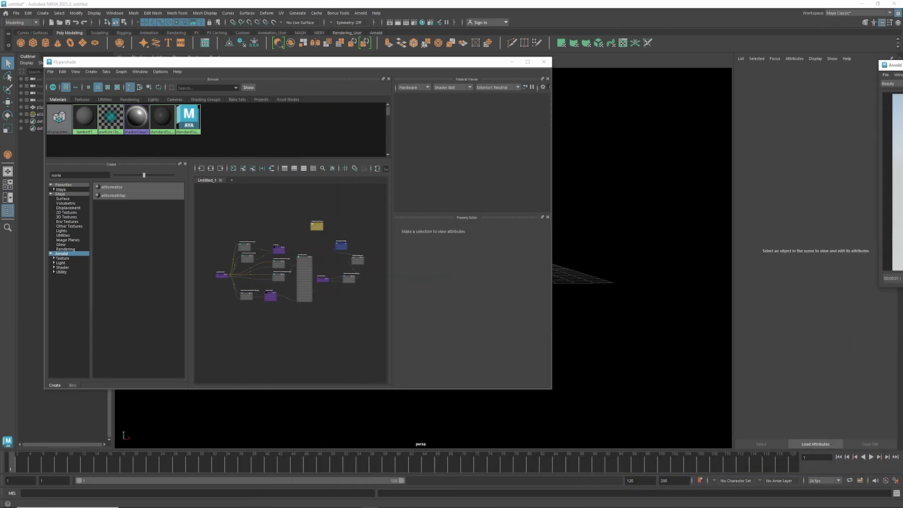
left_click_drag(450, 63, 337, 75)
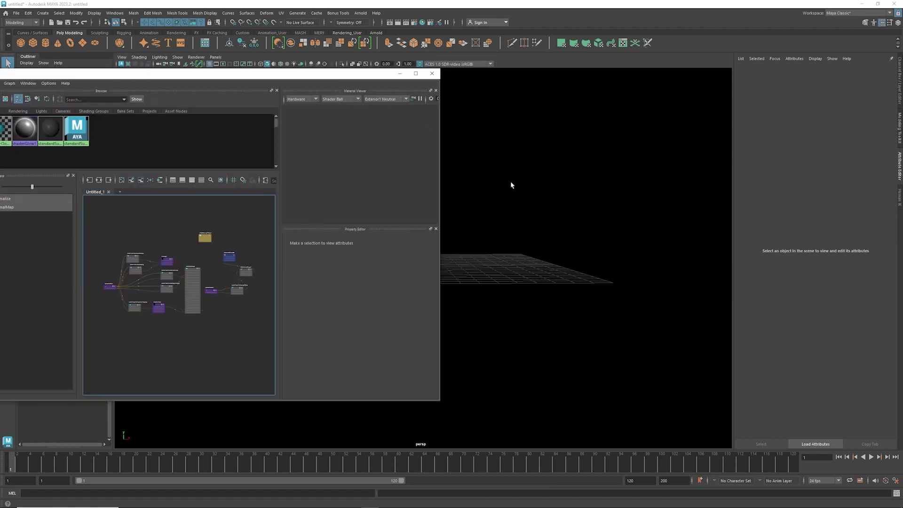
left_click_drag(500, 238, 509, 254, "alt")
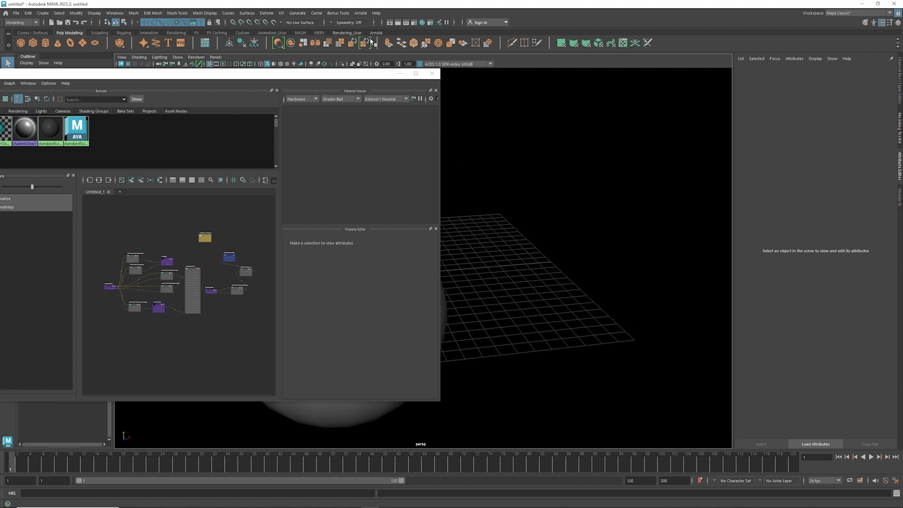
Add an Arnold Physical Sky light (aiSkyDomeLight1) from the Arnold Lights menu.
left_click(356, 13)
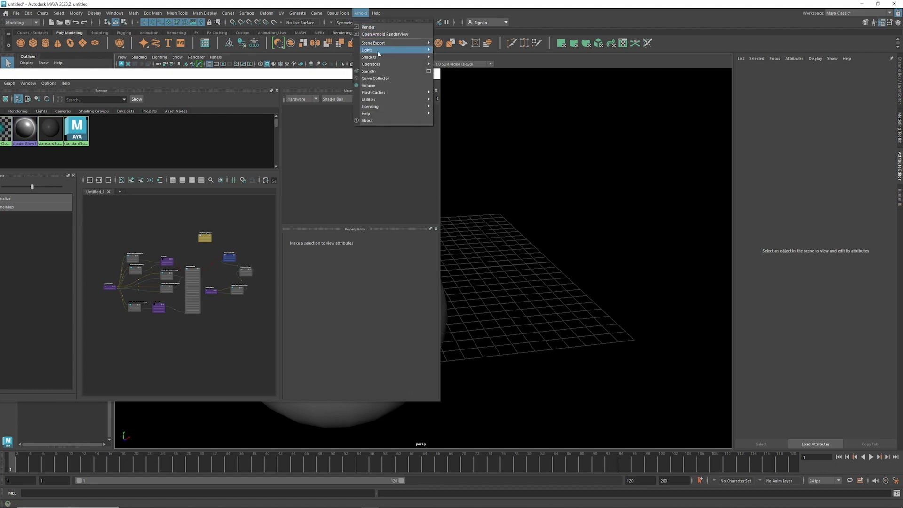
mouse_move(383, 53)
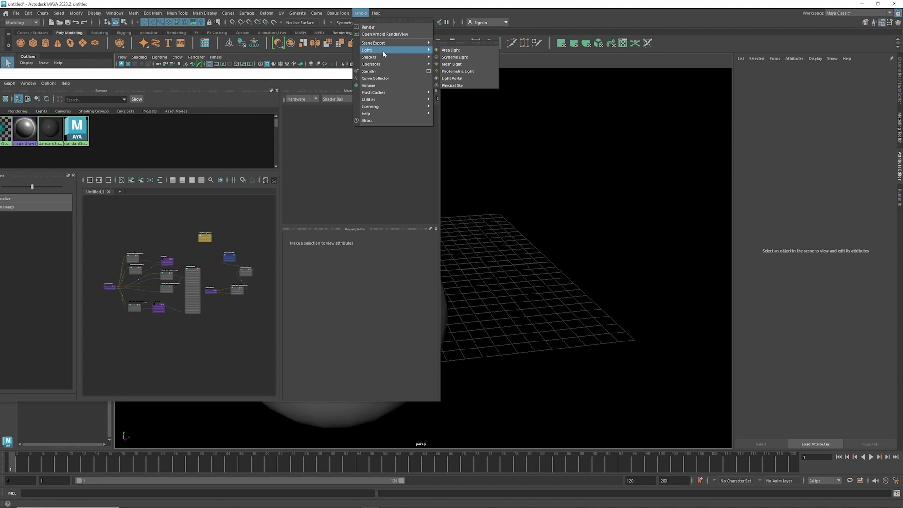
left_click(453, 86)
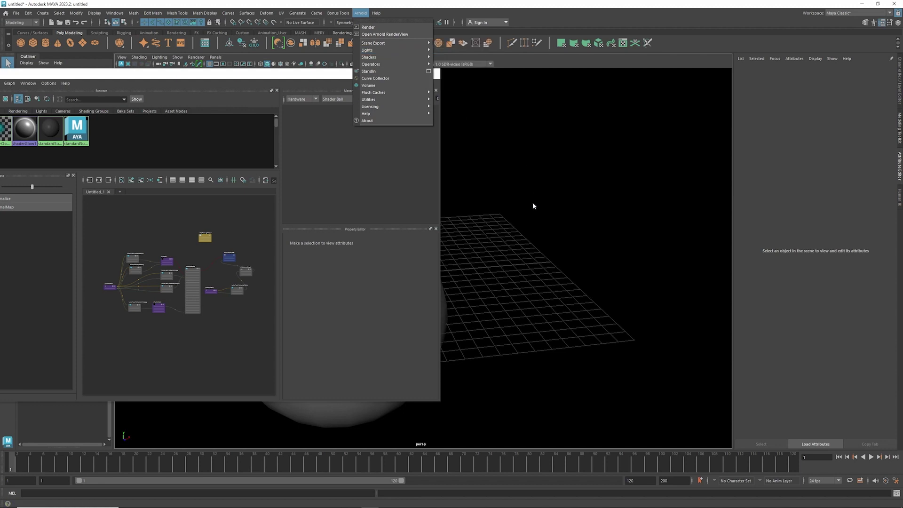
left_click(20, 42)
Draw a second polygon sphere (radius 6.521) on the grid and render both spheres in Arnold RenderView.
left_click_drag(546, 308, 577, 367)
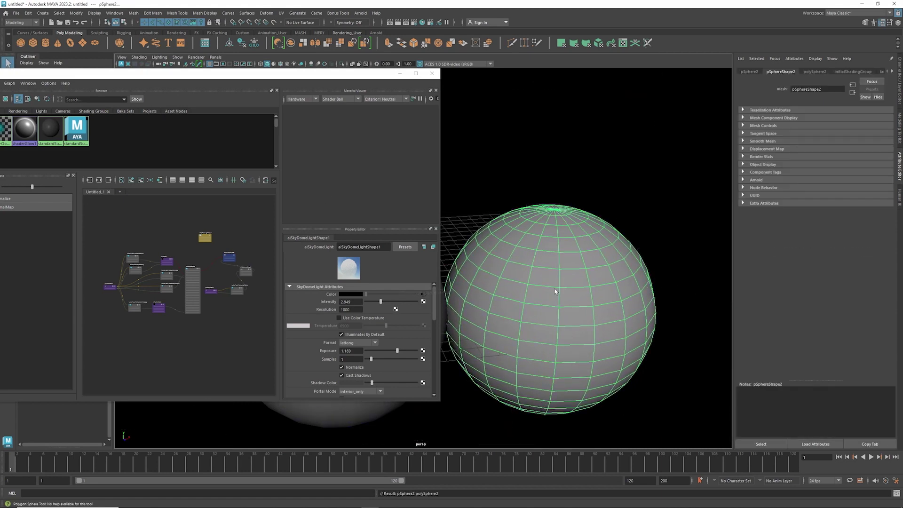
left_click_drag(523, 263, 540, 283, "alt")
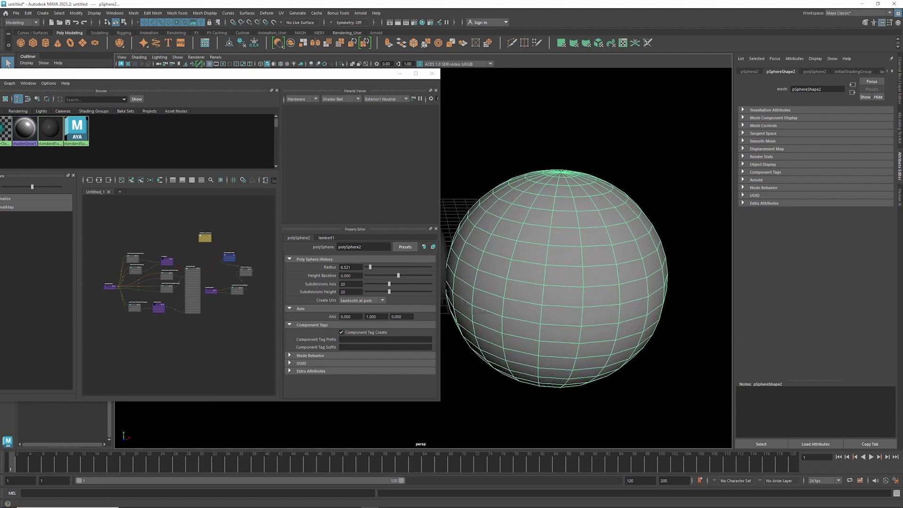
left_click(398, 22)
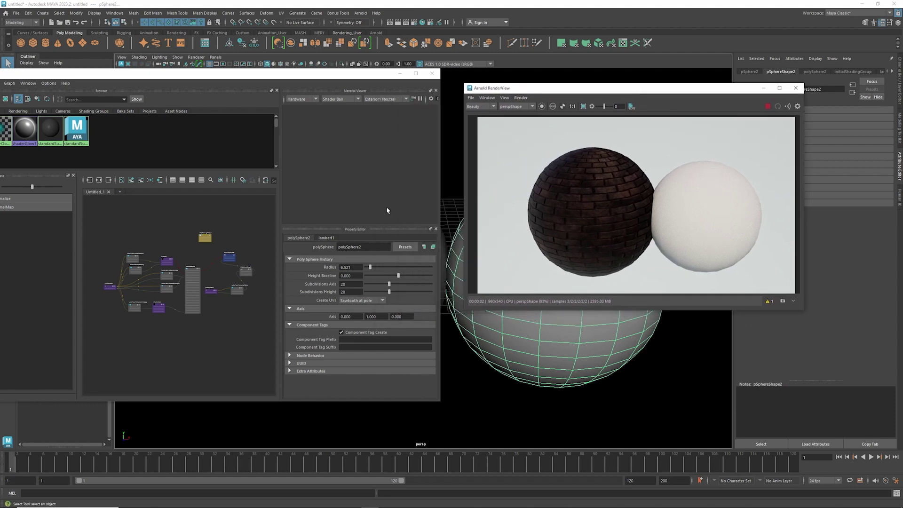
middle_click_drag(224, 349, 216, 241, "alt")
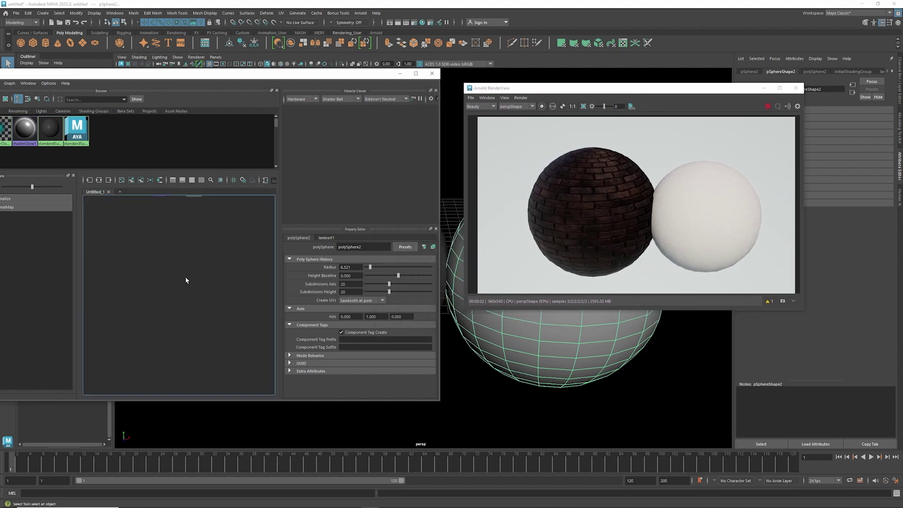
Rearrange the Hypershade and render windows, then create a standardSurface shader node by name.
left_click_drag(211, 73, 292, 70)
left_click_drag(535, 94, 582, 92)
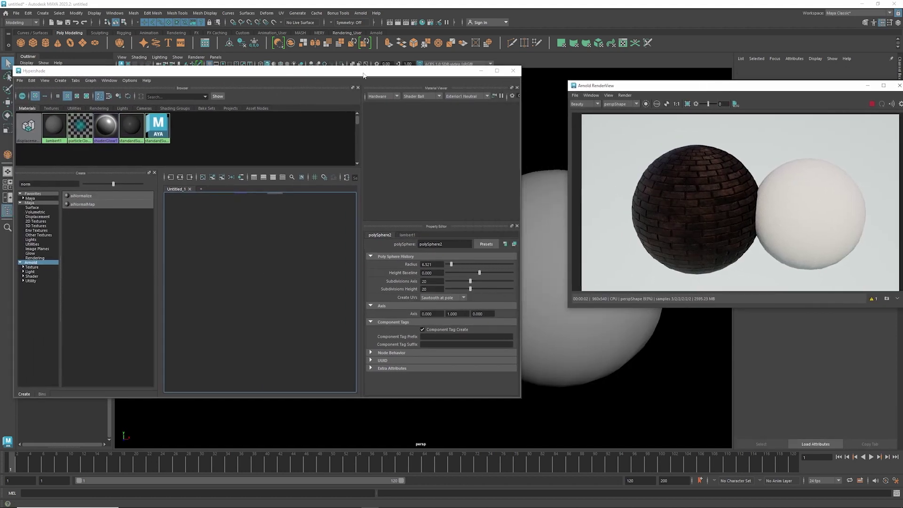
left_click_drag(362, 73, 393, 70)
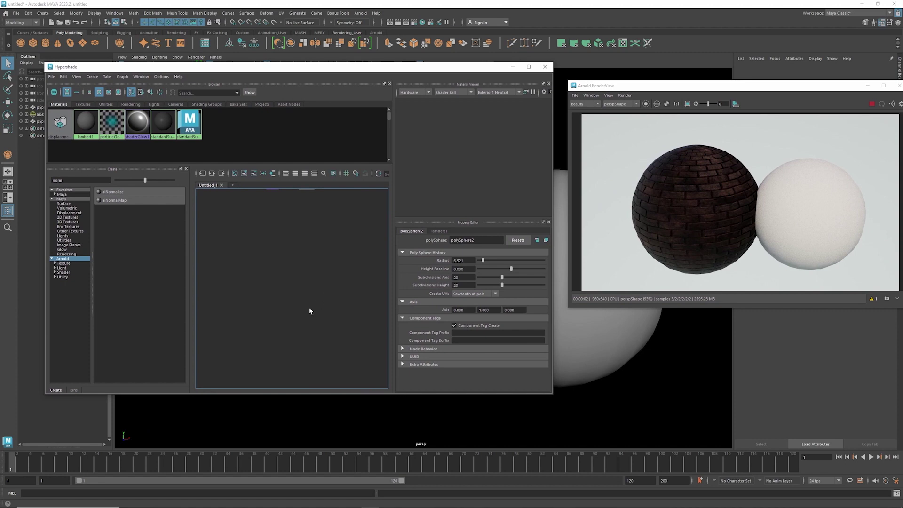
key("Tab")
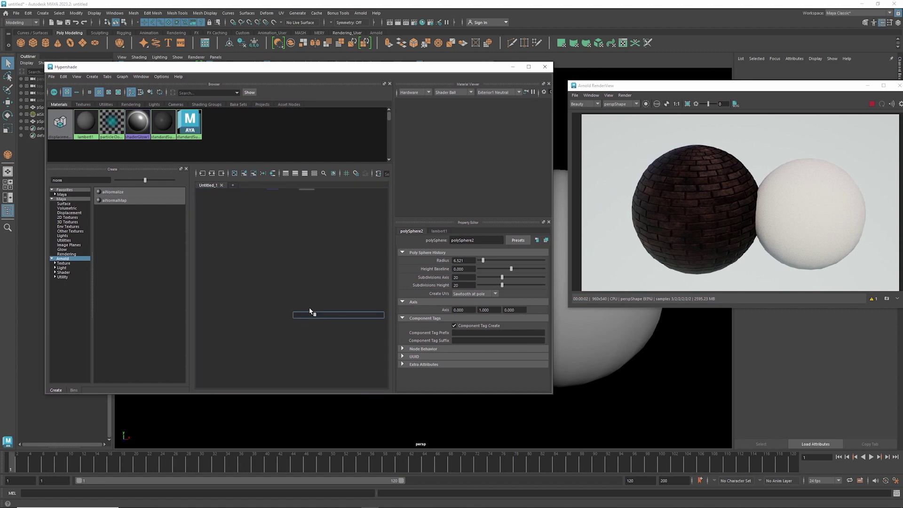
type("stand")
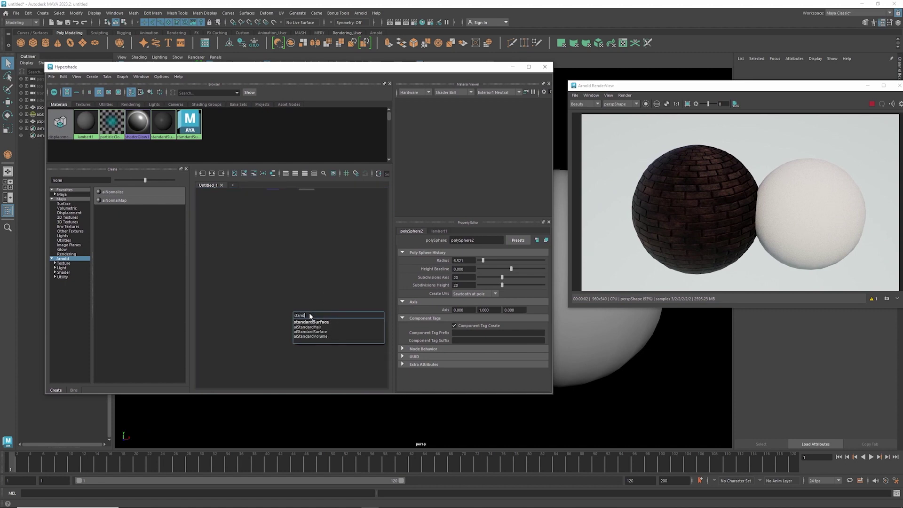
left_click(311, 322)
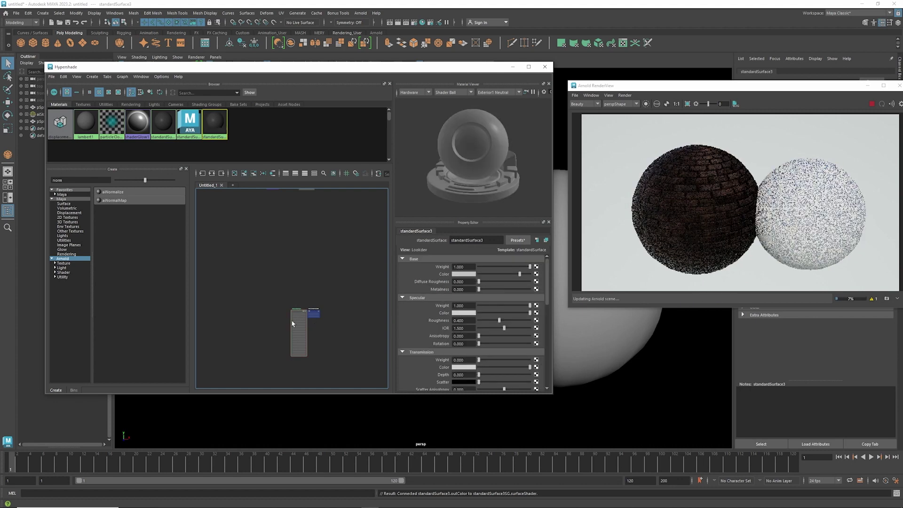
Assign standardSurface3 to the new sphere and place standardSurface3SG beside it in the graph.
left_click(588, 357)
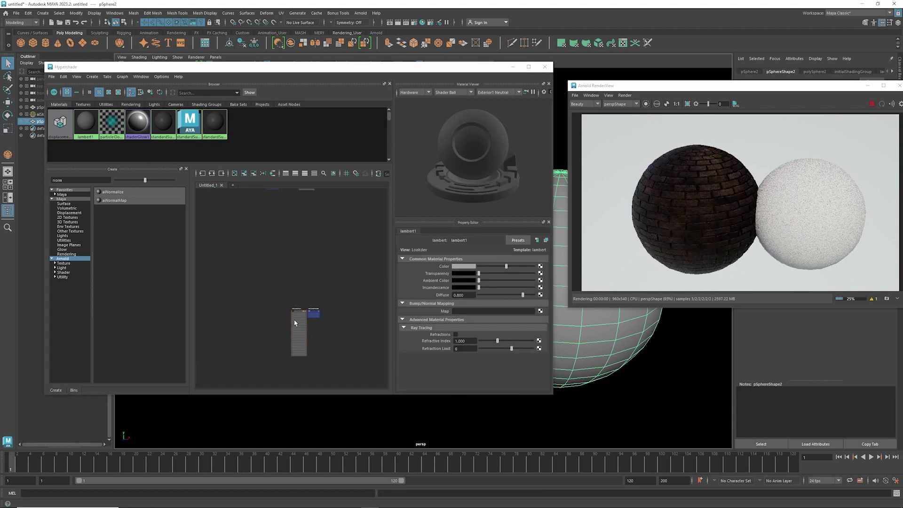
scroll(298, 314, "up", 5)
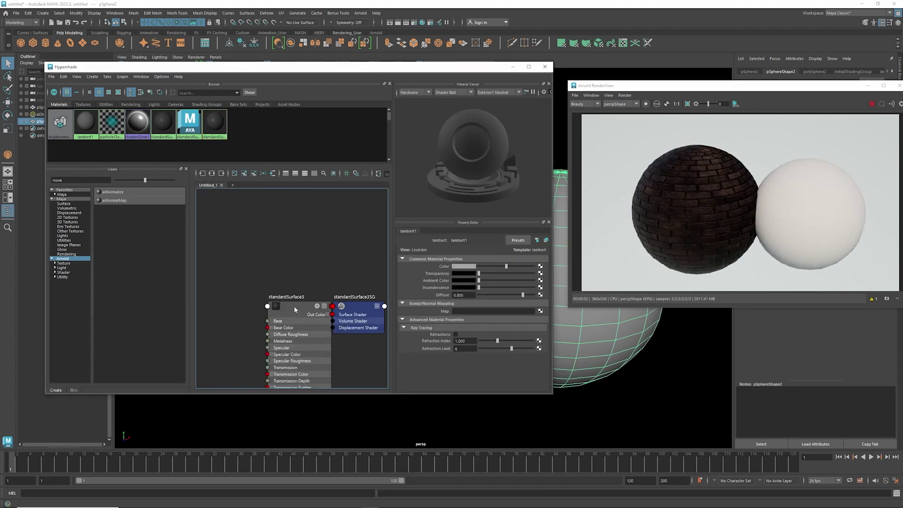
right_click_drag(295, 306, 295, 287)
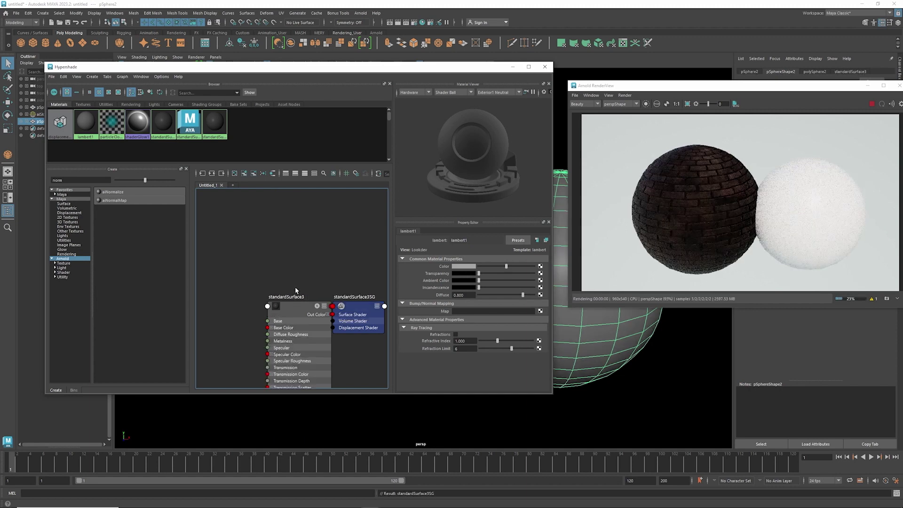
left_click_drag(288, 301, 272, 282)
left_click_drag(356, 310, 360, 261)
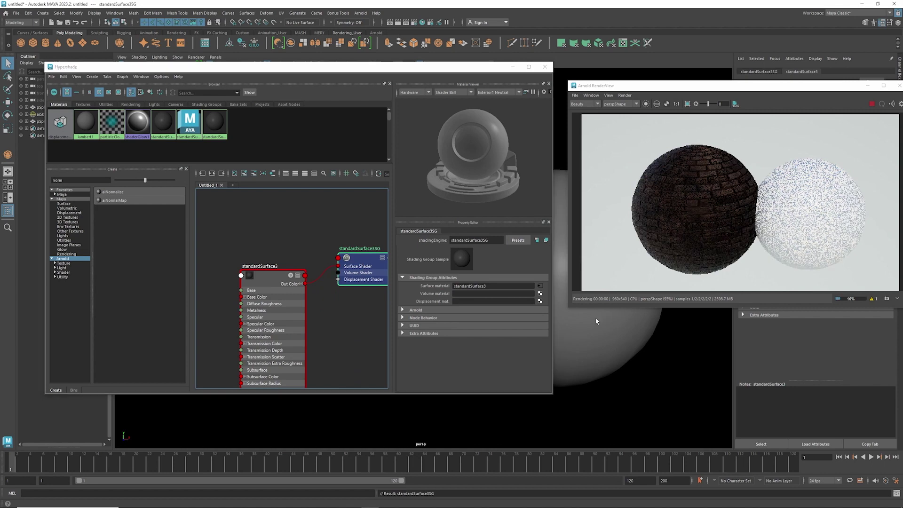
right_click_drag(278, 291, 316, 303)
right_click_drag(268, 280, 271, 262)
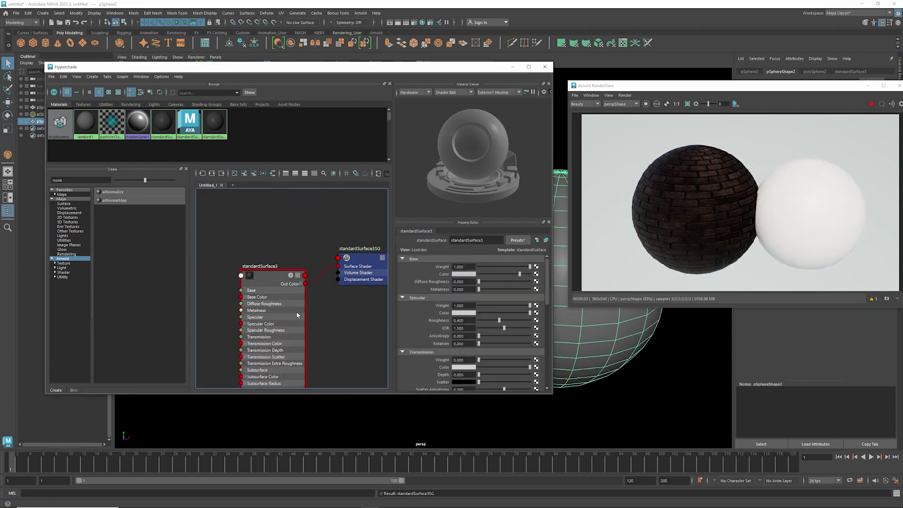
middle_click_drag(295, 331, 348, 269, "alt")
scroll(289, 284, "down", 2)
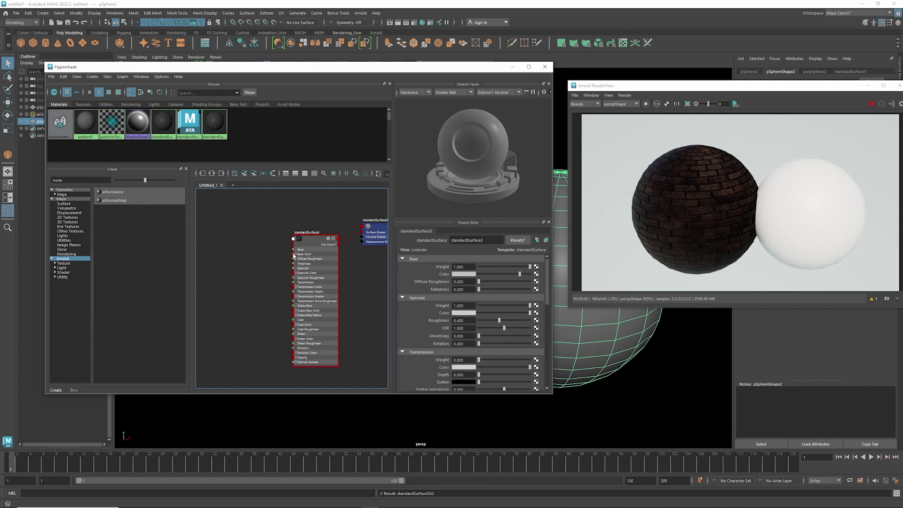
Create an aiMultiply node left of standardSurface3 and wire its outColor into Base Color.
left_click_drag(312, 243, 309, 244)
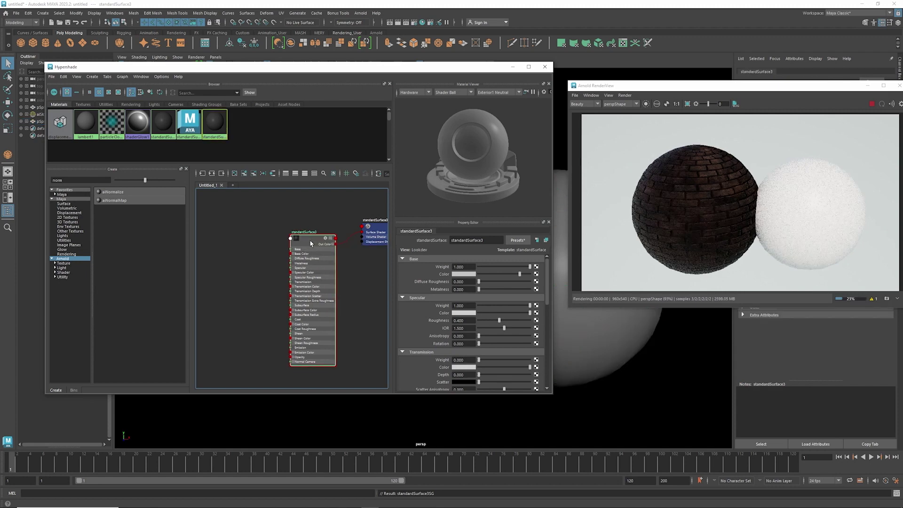
left_click(245, 264)
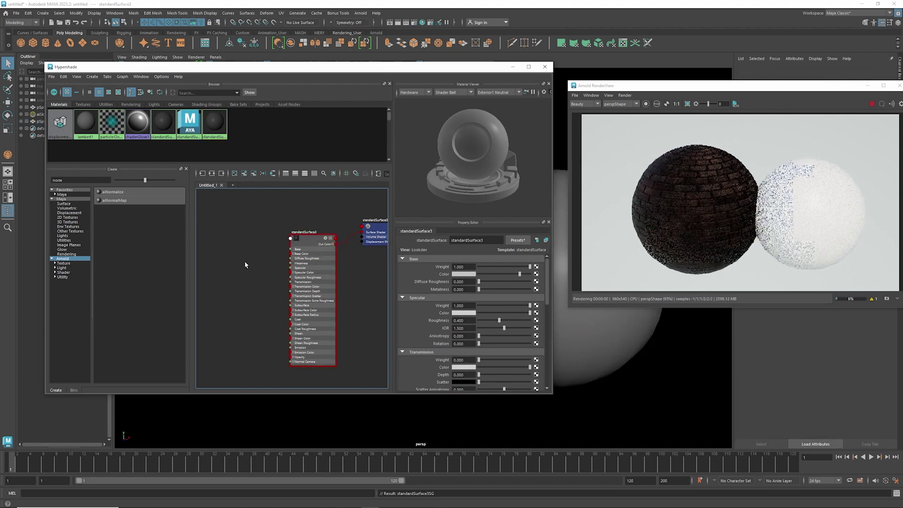
key("Tab")
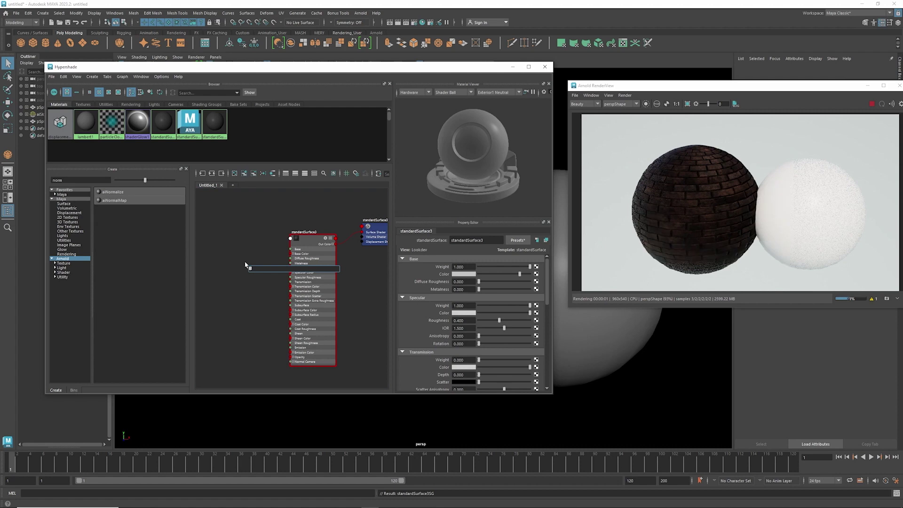
type("mult")
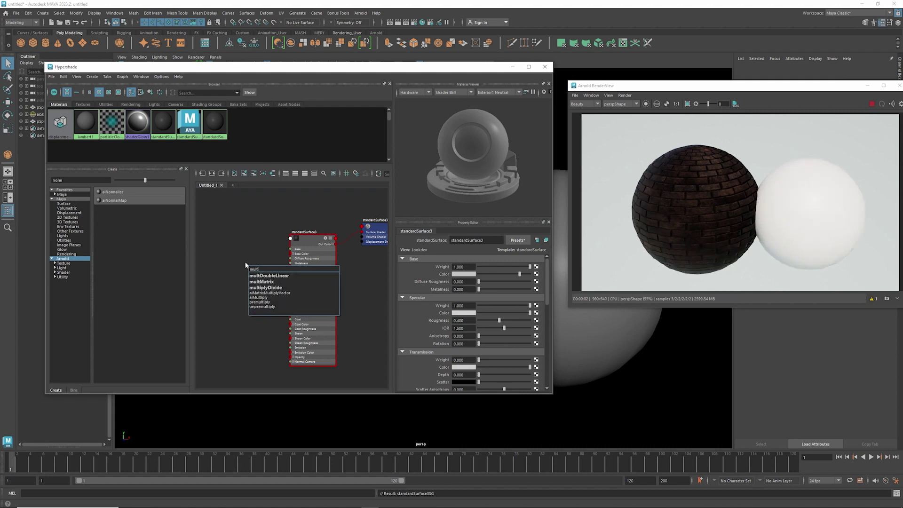
type("ip")
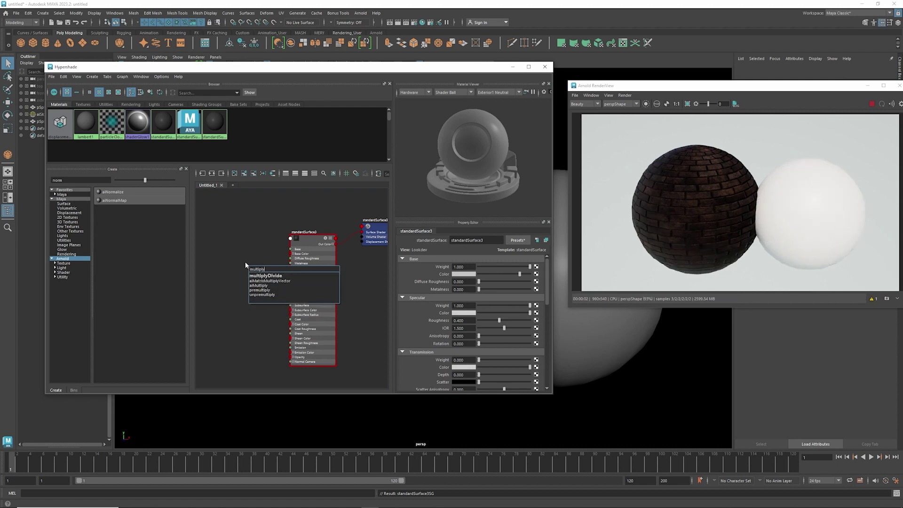
type("ly")
left_click(257, 286)
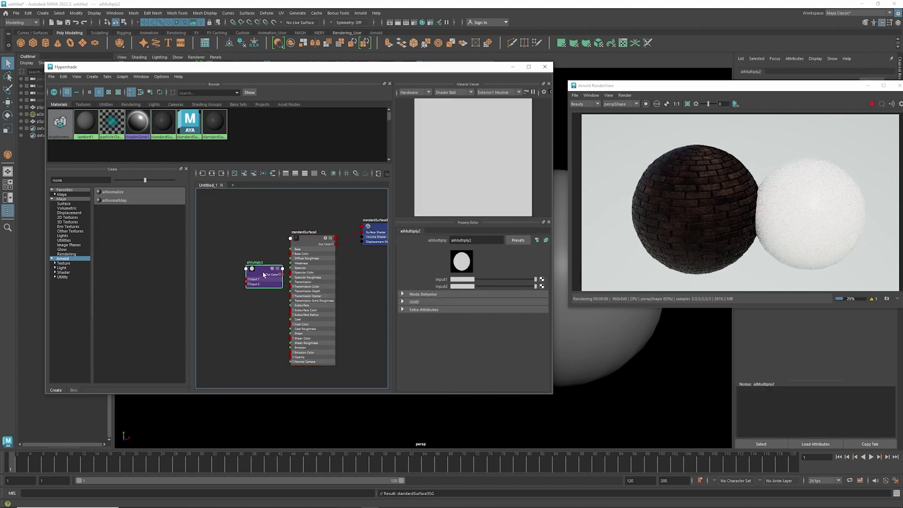
left_click_drag(261, 274, 292, 253)
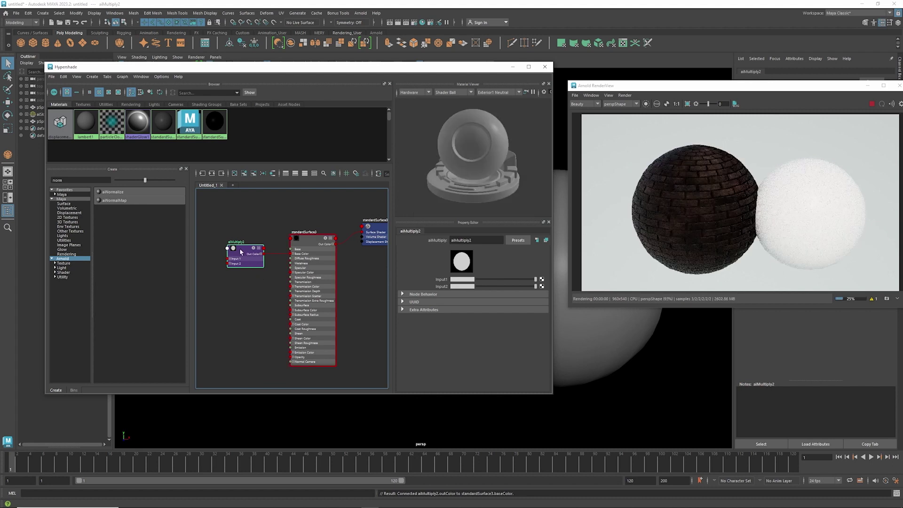
left_click(542, 279)
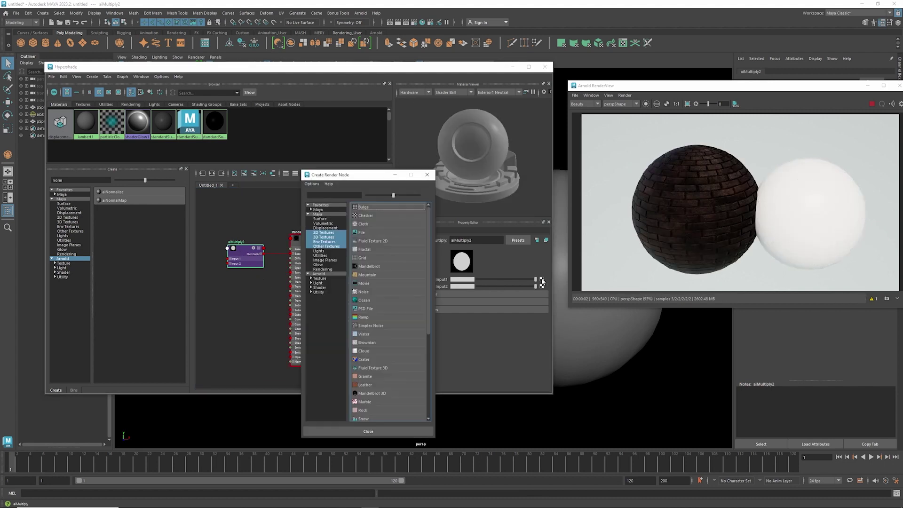
Load beaten-down-brick_albedo.png from the Desktop brick folder as a file texture into aiMultiply2's Input1.
left_click(361, 233)
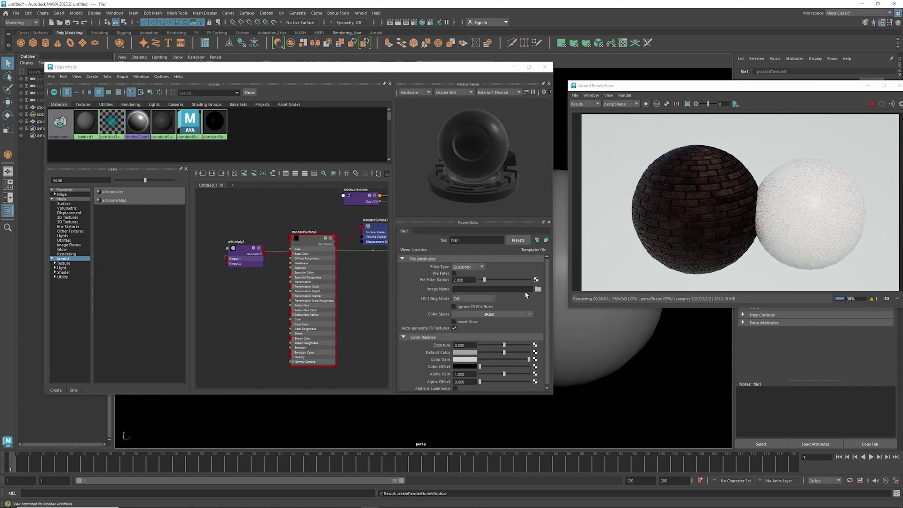
left_click(537, 289)
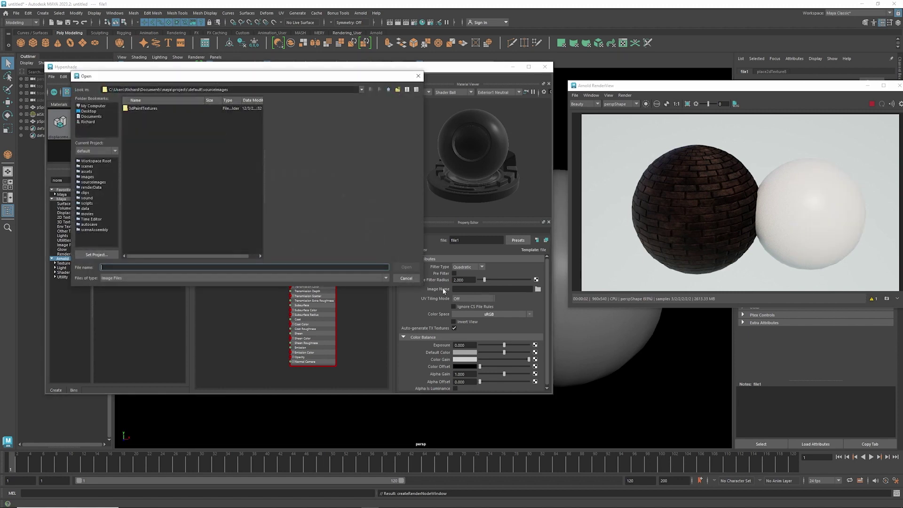
left_click(88, 112)
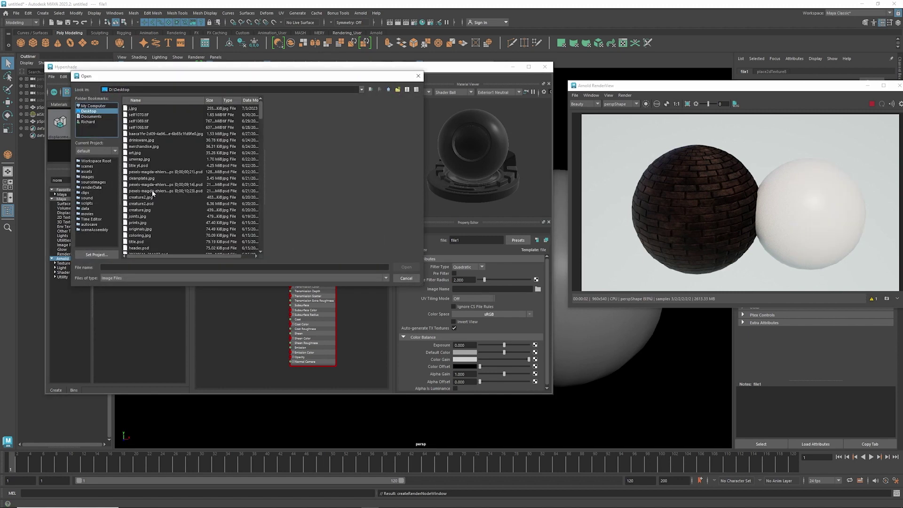
scroll(151, 184, "down", 5)
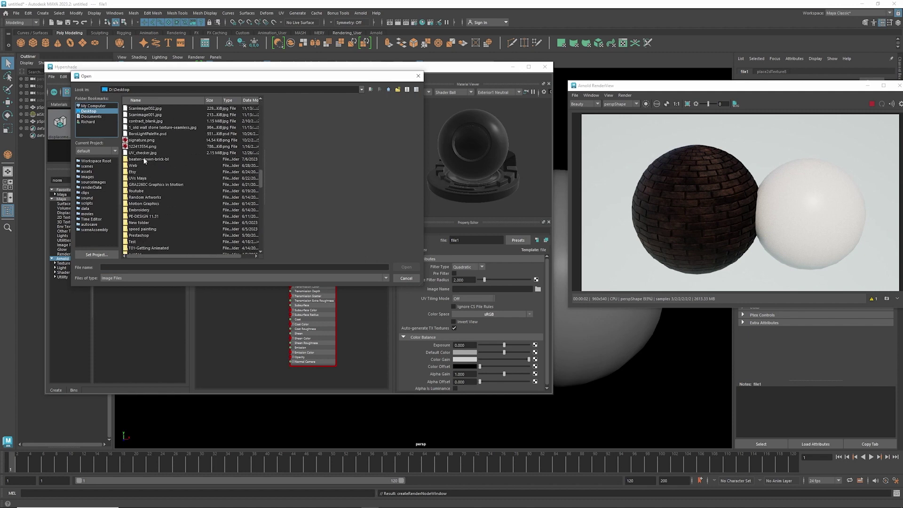
double_click(144, 159)
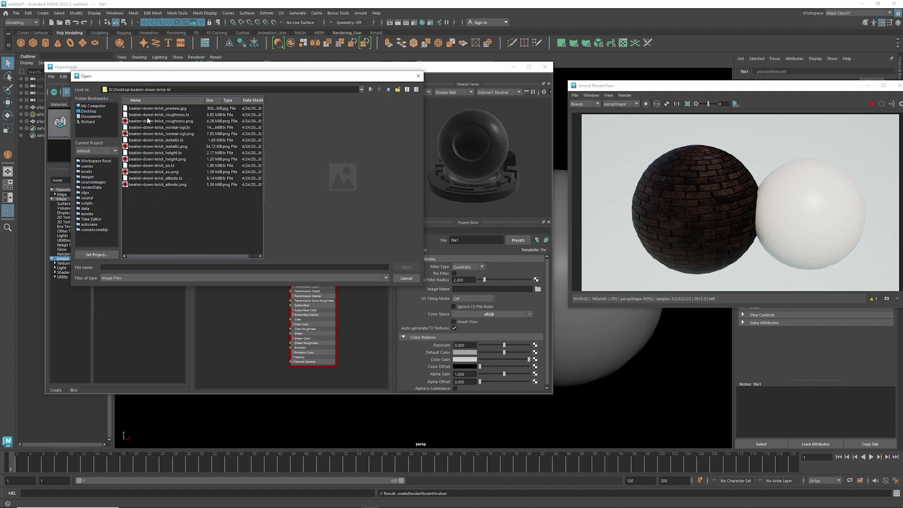
left_click(149, 184)
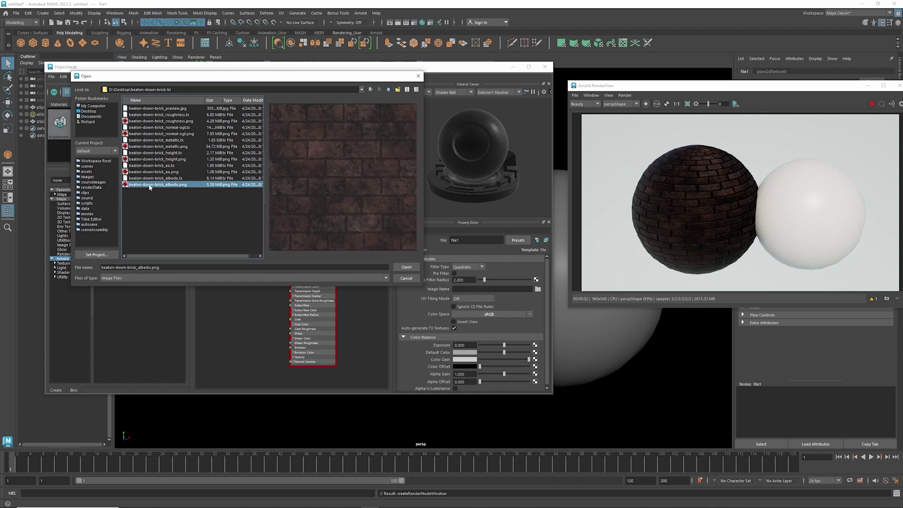
double_click(149, 185)
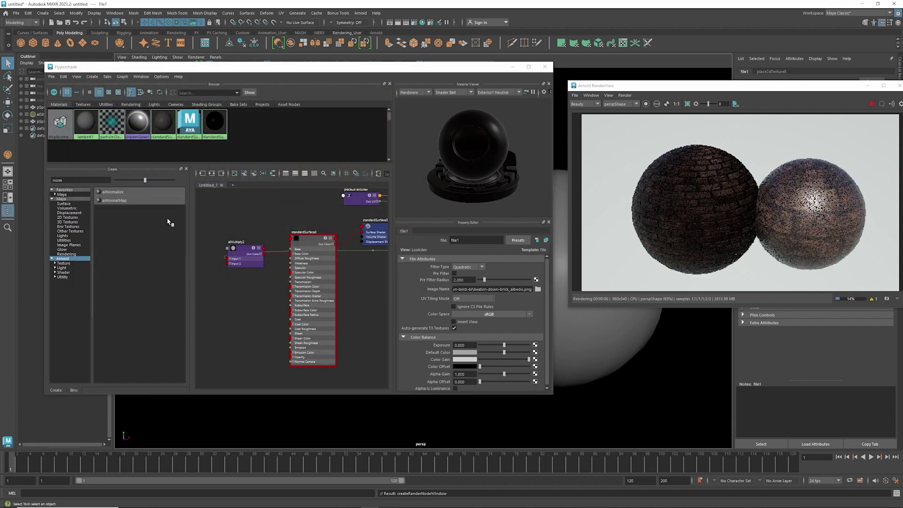
left_click(241, 249)
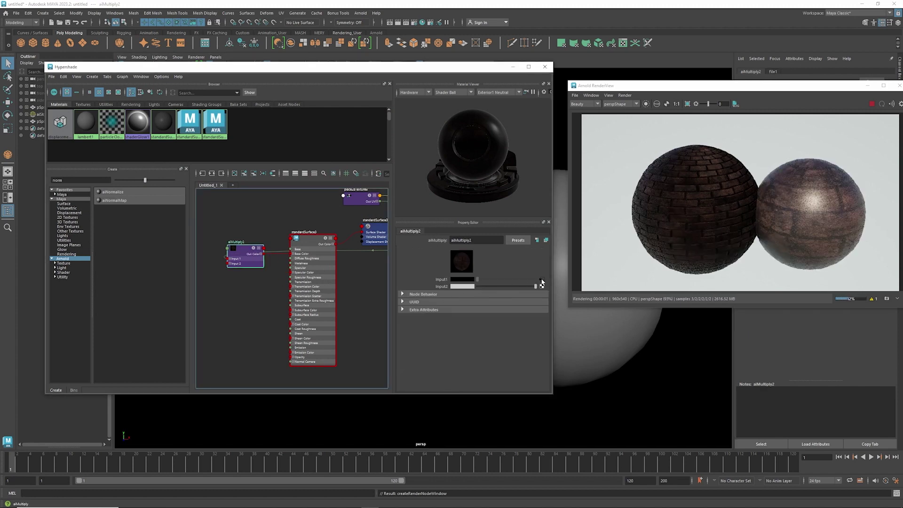
Plug a file texture with beaten-down-brick_ao.png into aiMultiply2's Input2.
left_click(542, 286)
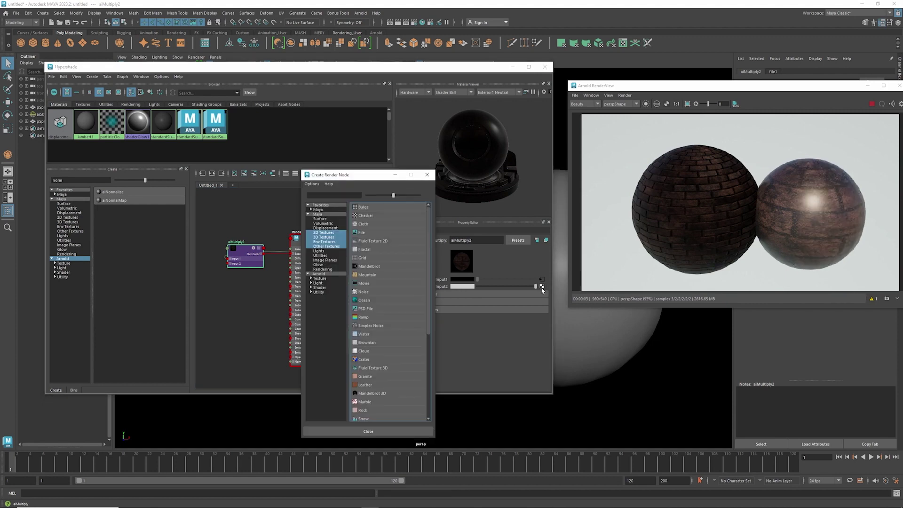
left_click(363, 232)
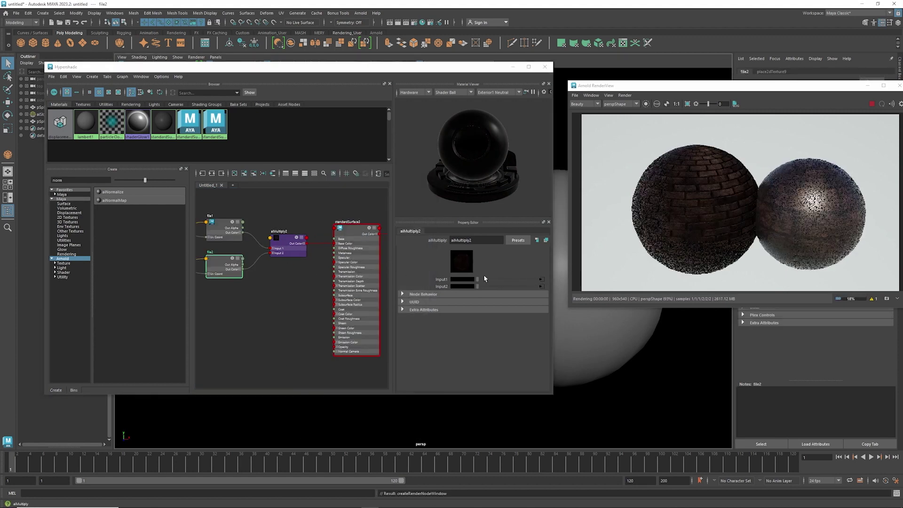
left_click(537, 290)
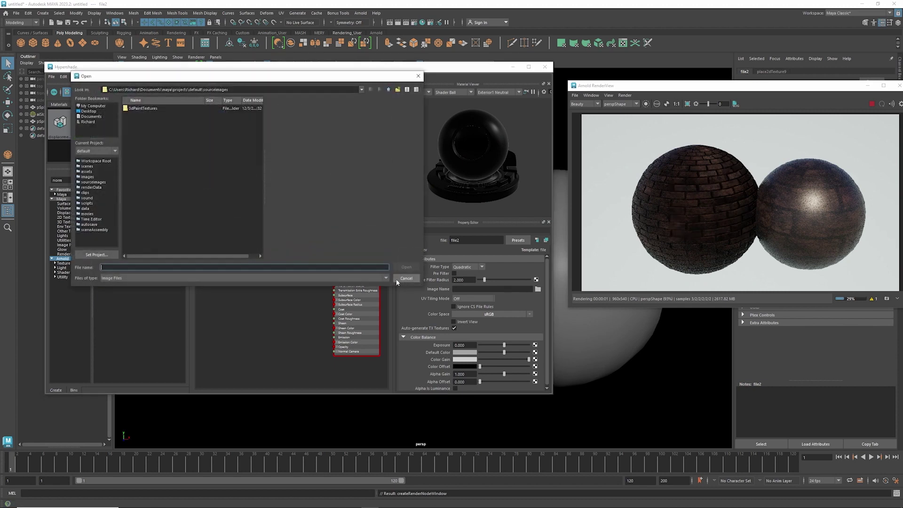
left_click(89, 111)
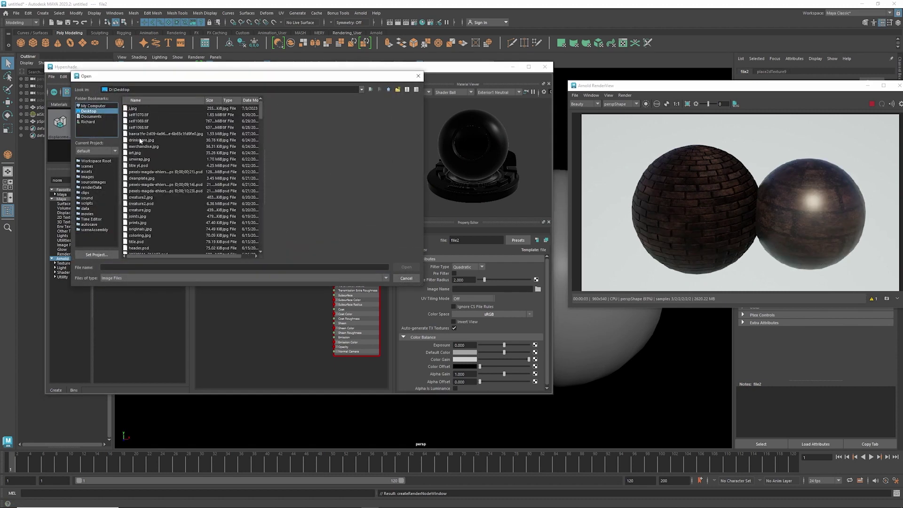
scroll(153, 180, "down", 5)
scroll(153, 180, "up", 10)
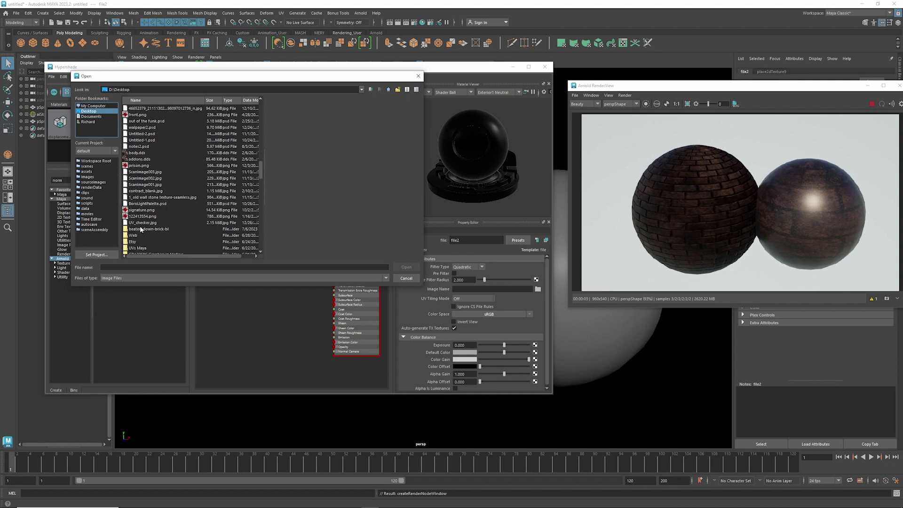
left_click(139, 230)
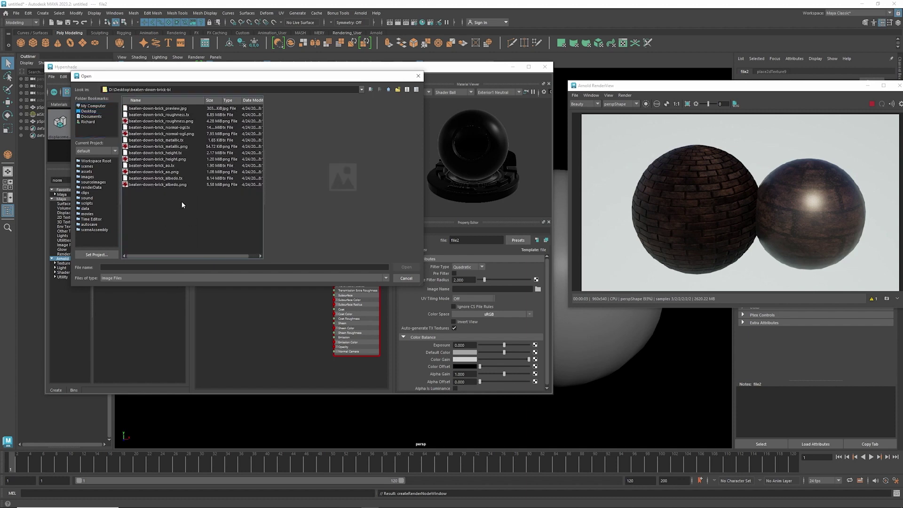
left_click(143, 173)
double_click(144, 172)
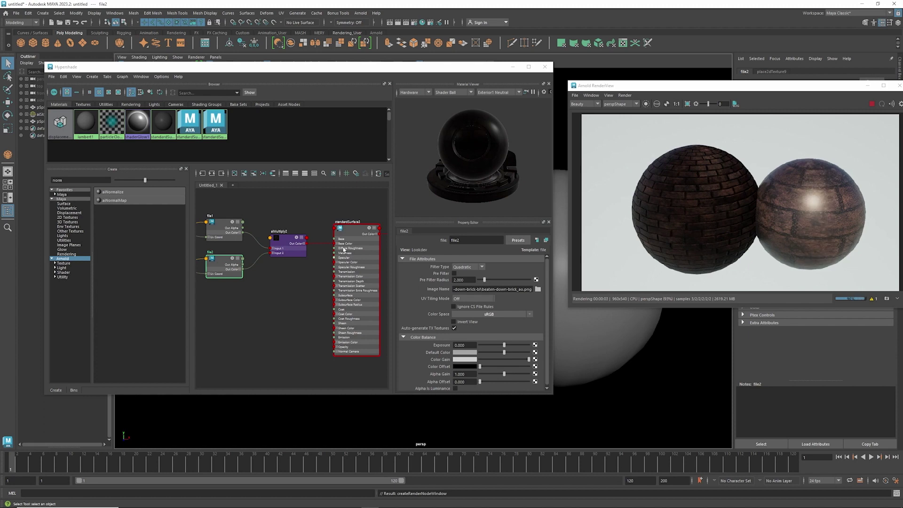
left_click(292, 324)
Map beaten-down-brick_roughness.png as a file texture to standardSurface3's specular roughness.
middle_click_drag(287, 325, 281, 301, "alt")
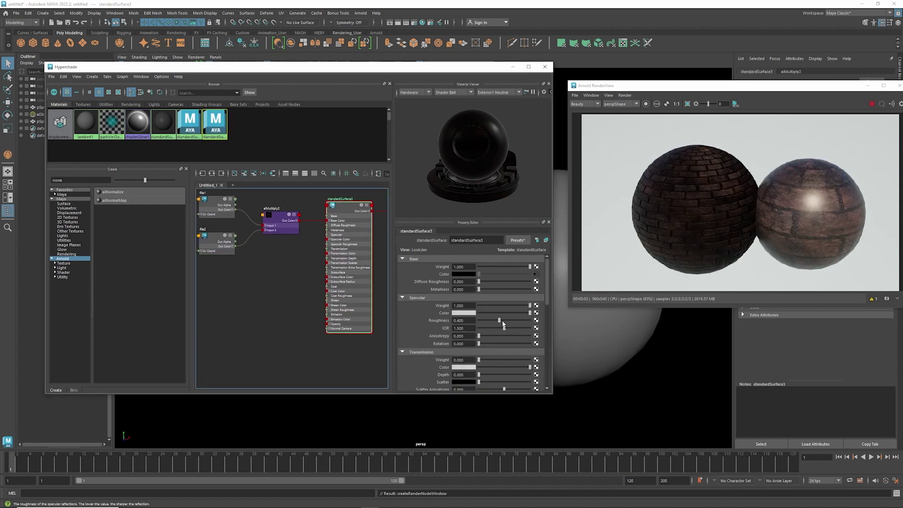
left_click(535, 321)
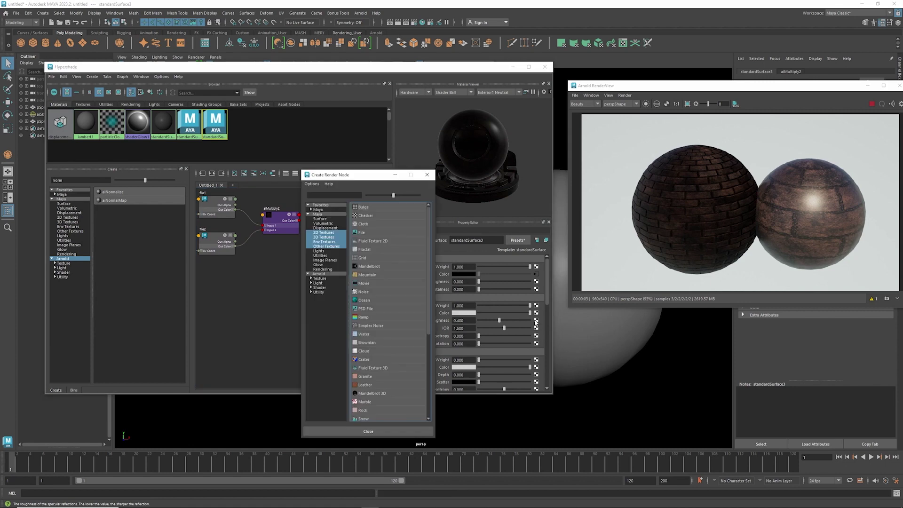
left_click(362, 232)
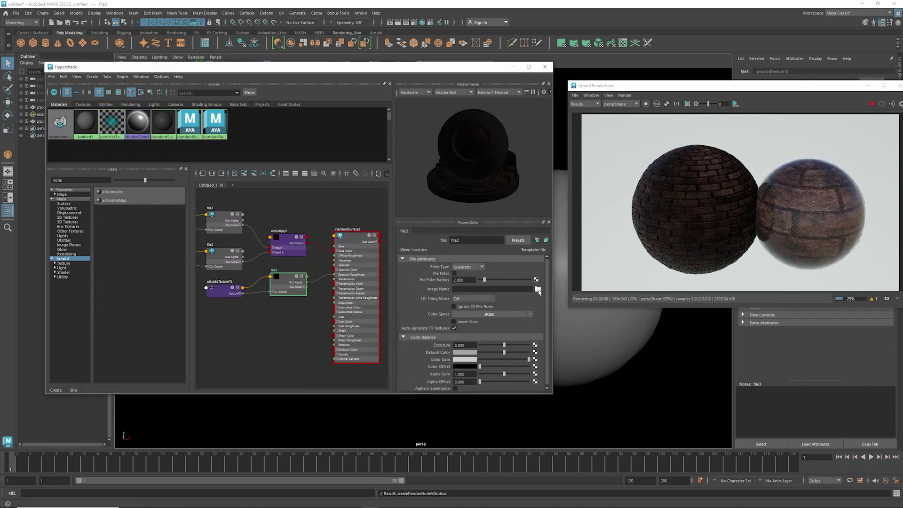
left_click(538, 289)
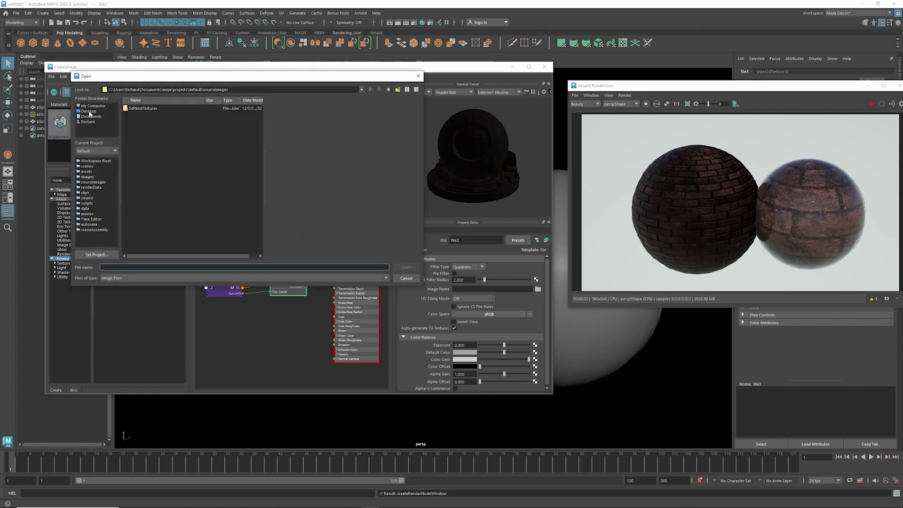
left_click(88, 111)
scroll(147, 211, "down", 10)
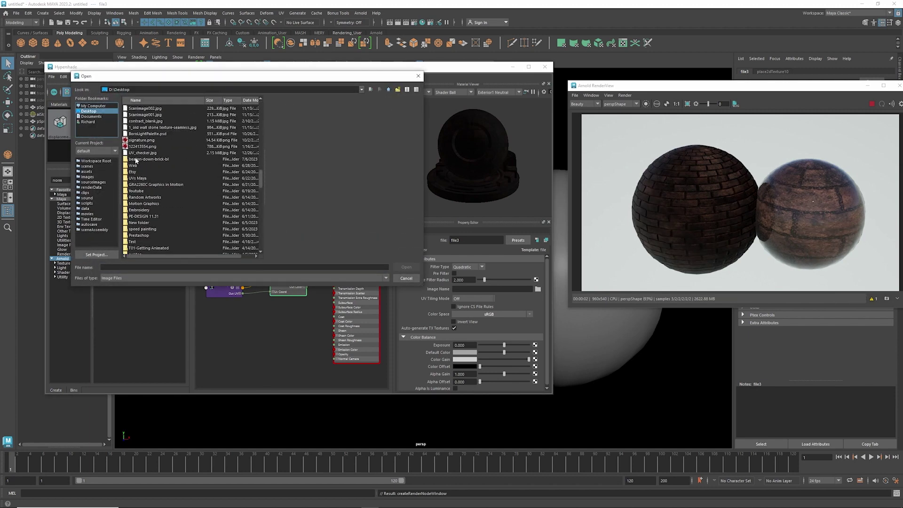
double_click(138, 160)
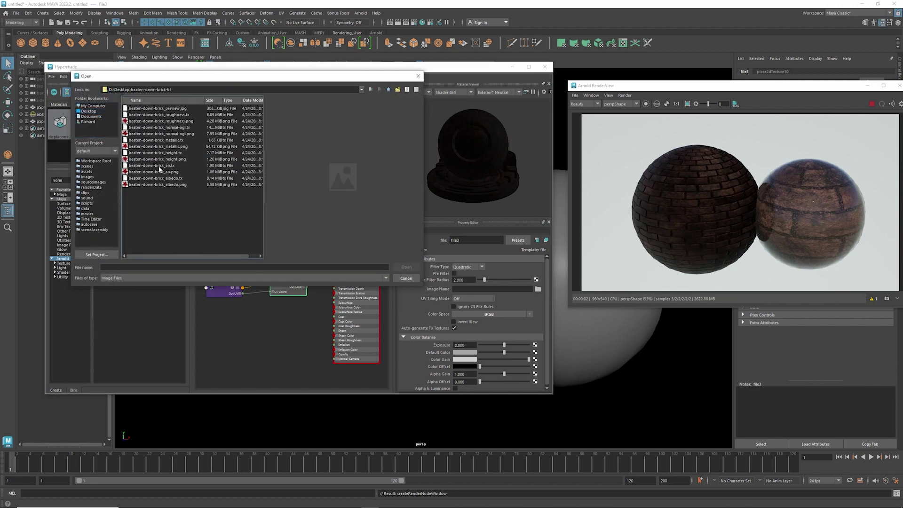
double_click(161, 121)
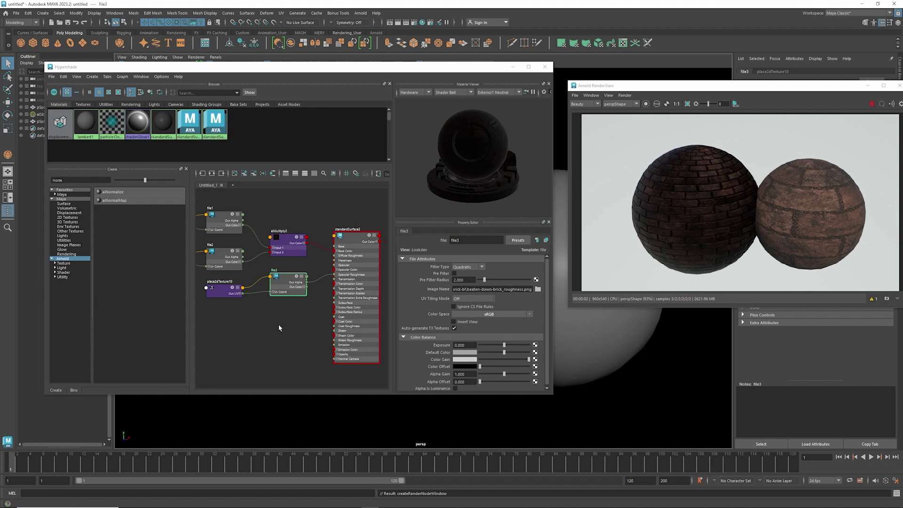
left_click(355, 337)
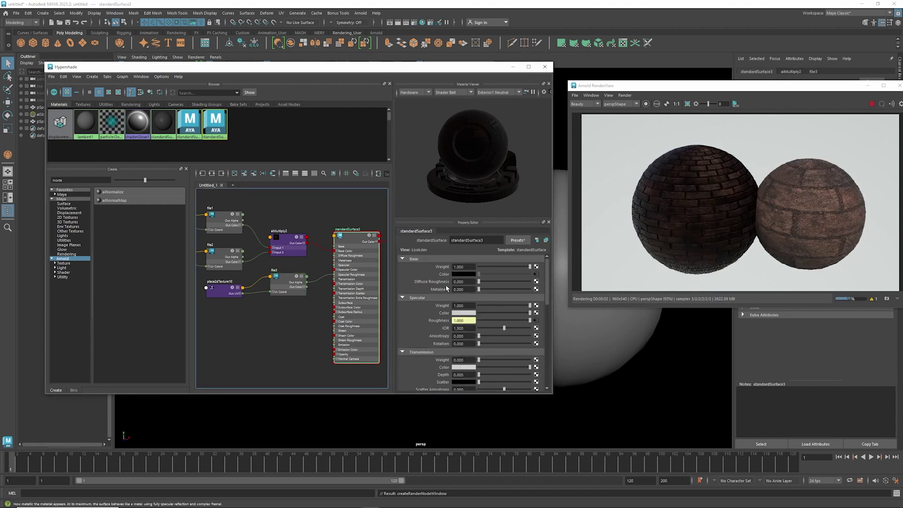
left_click(536, 289)
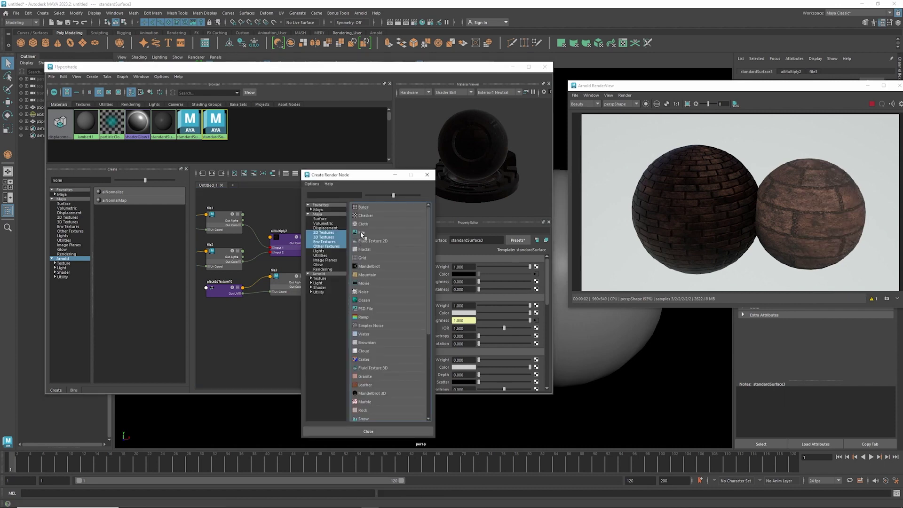
Load beaten-down-brick_metallic.png into a file texture driving the shader's Metalness.
left_click(362, 232)
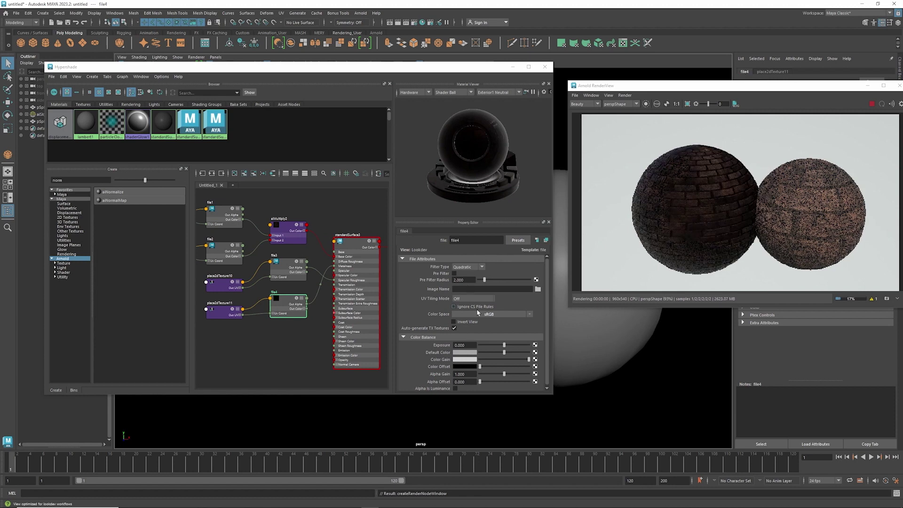
left_click(537, 289)
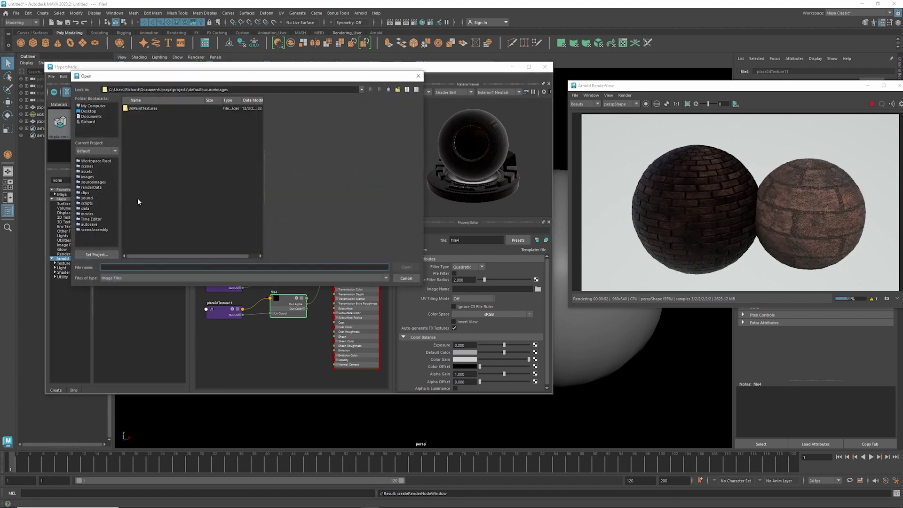
left_click(89, 112)
scroll(154, 172, "down", 5)
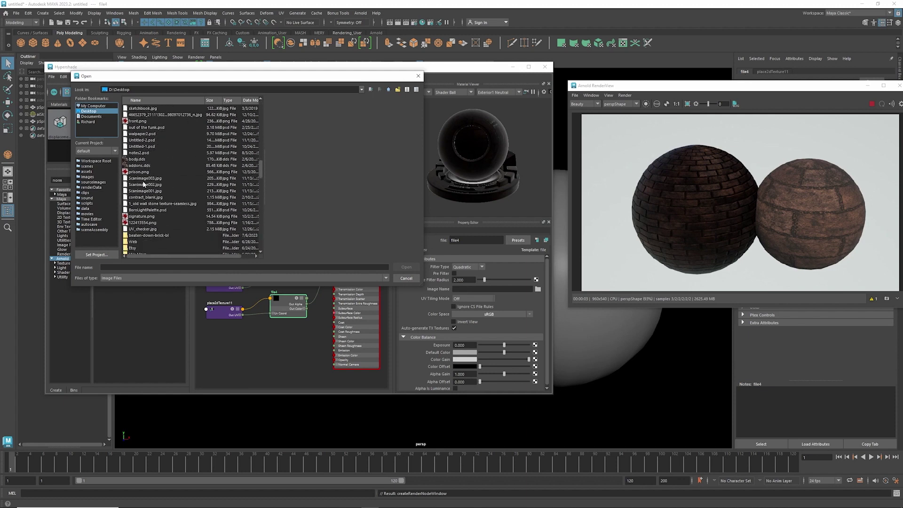
double_click(142, 235)
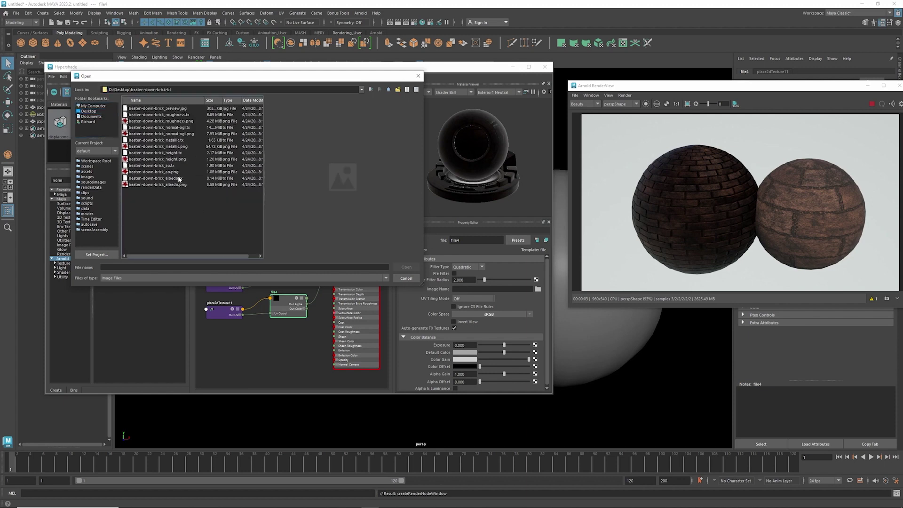
left_click(167, 147)
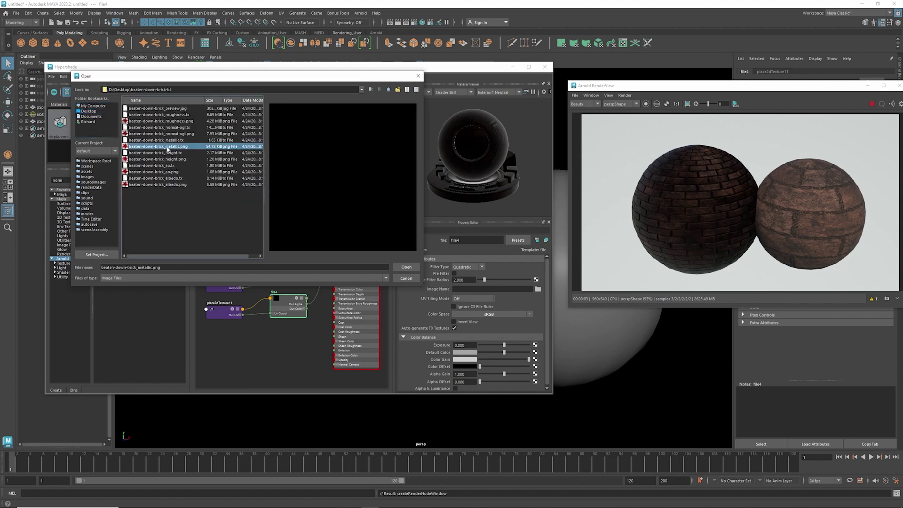
double_click(167, 147)
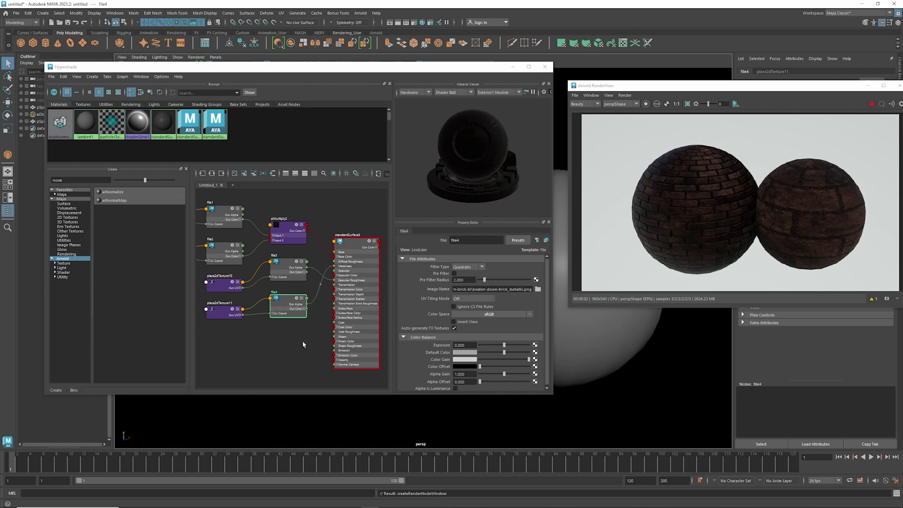
Import beaten-down-brick_normal-ogl.png from File Explorer into the node graph as a new file node.
mouse_move(303, 340)
middle_mouse_down("alt")
mouse_move(289, 309)
mouse_move(293, 316)
mouse_move(252, 326)
middle_mouse_up("alt")
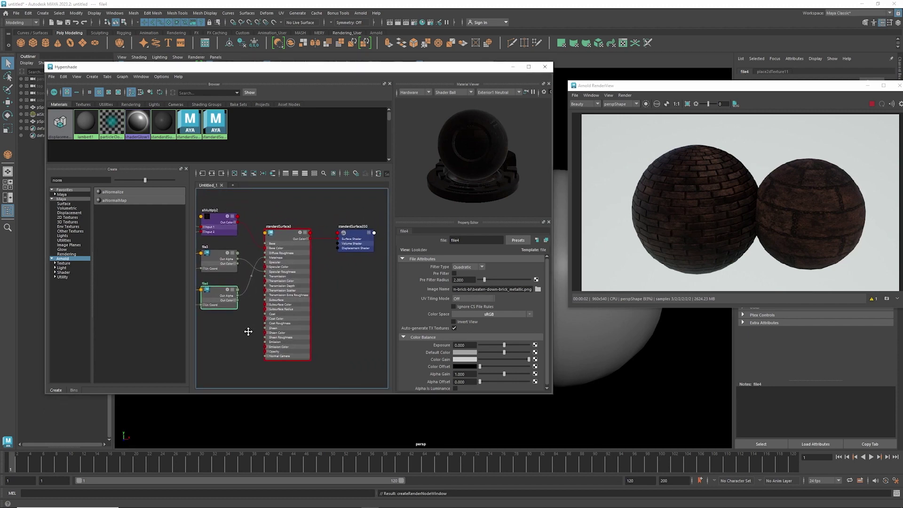
left_click(355, 239)
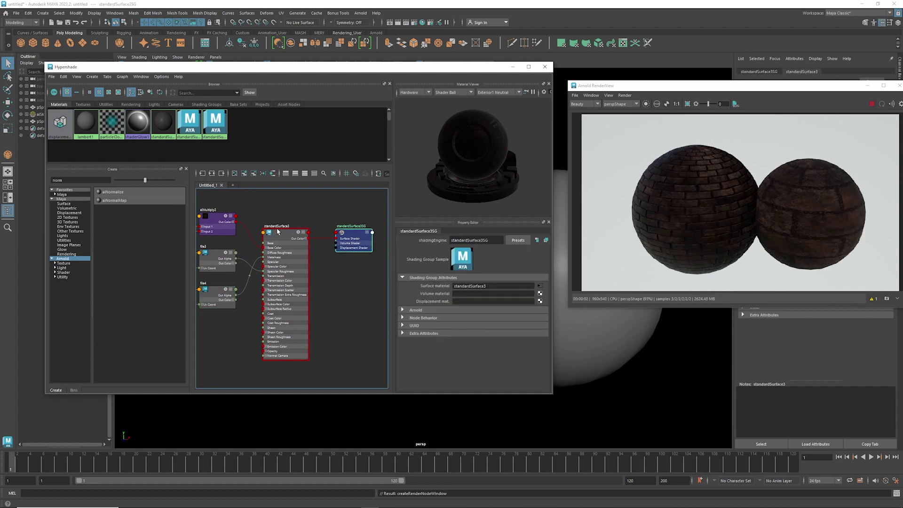
left_click(275, 356)
middle_click_drag(247, 337, 284, 298, "alt")
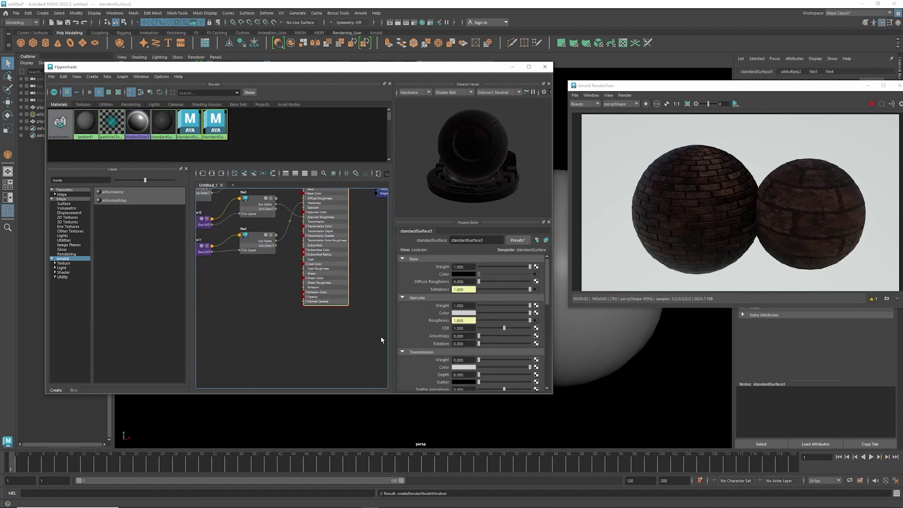
left_click(309, 302)
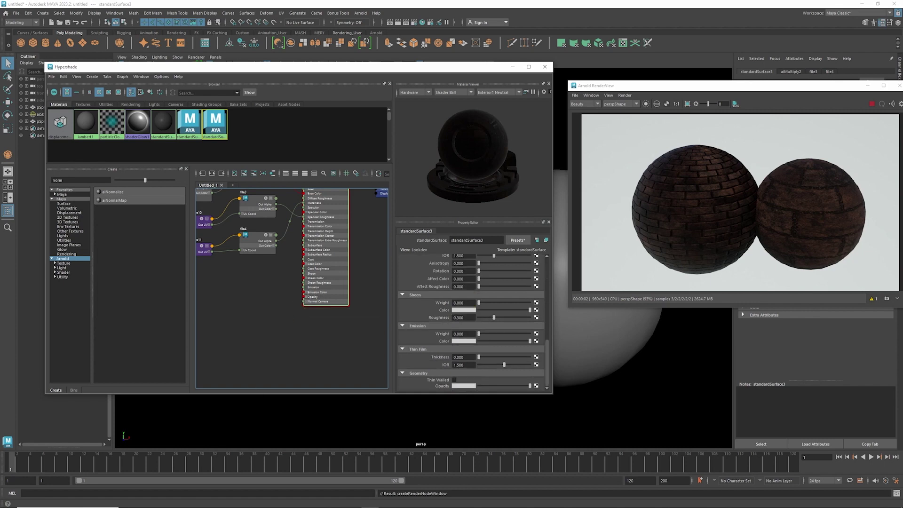
left_click(215, 501)
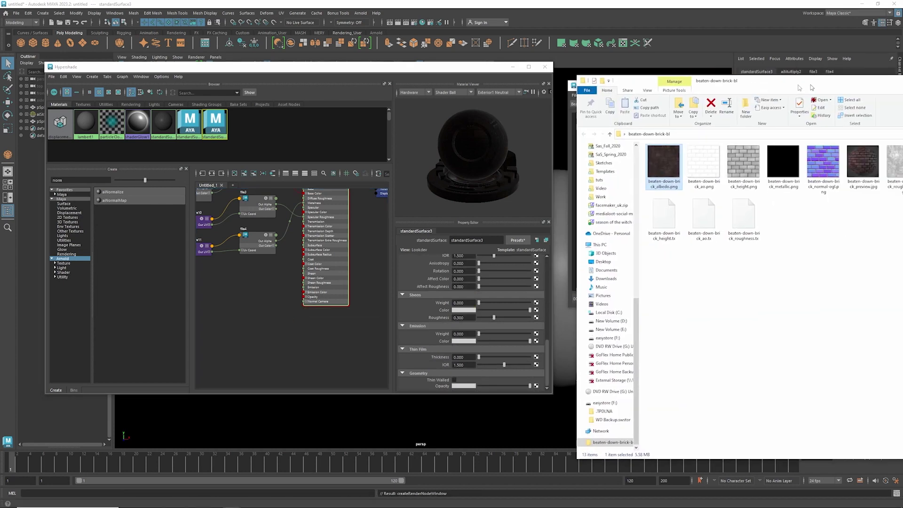
left_click_drag(812, 87, 703, 89)
left_click(714, 162)
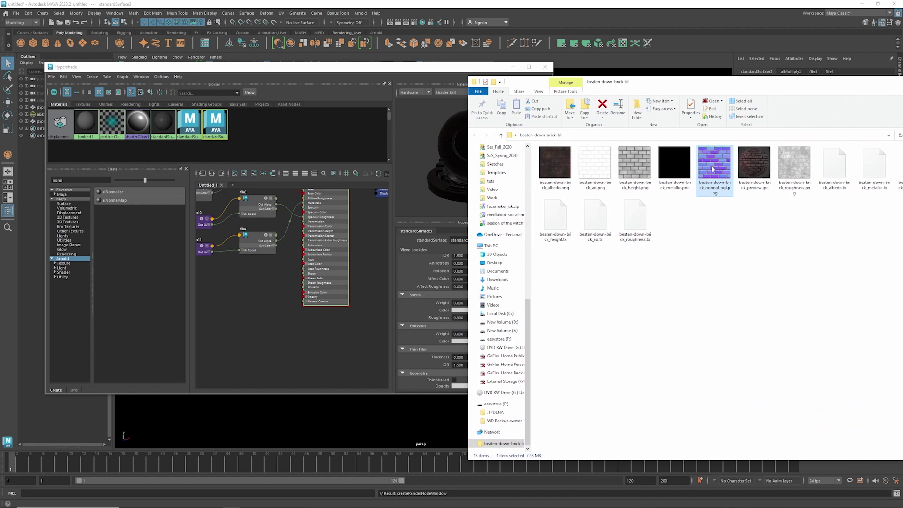
left_click_drag(713, 169, 329, 353)
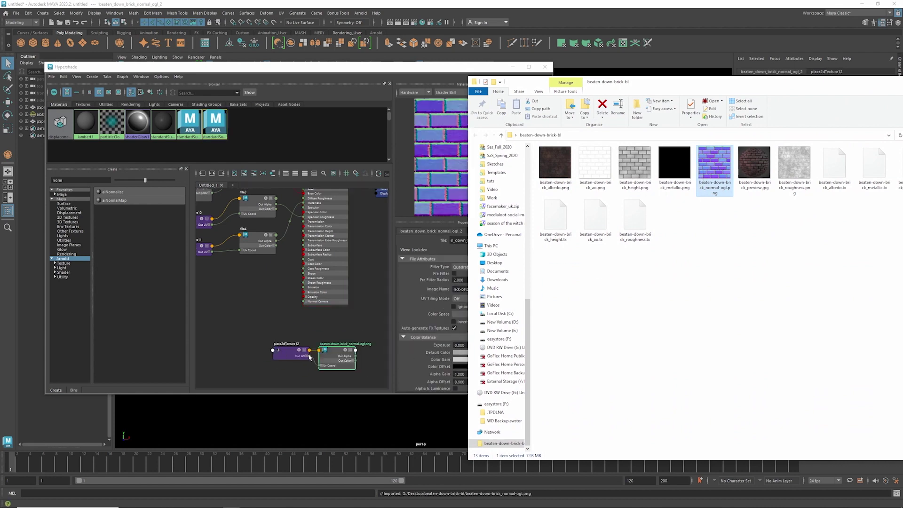
key("alt+Tab")
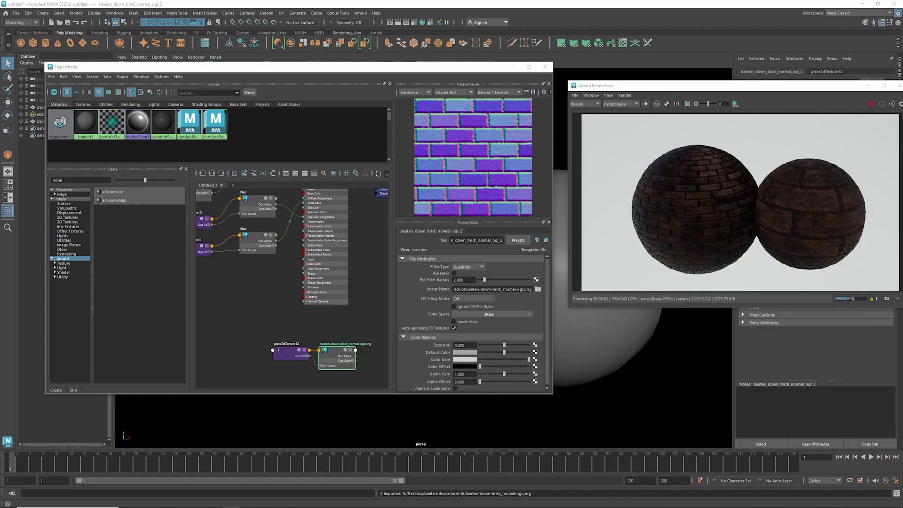
Move the normal-ogl file and place2dTexture nodes near the shader, removing their test Normal Camera link.
left_click_drag(261, 333, 237, 320)
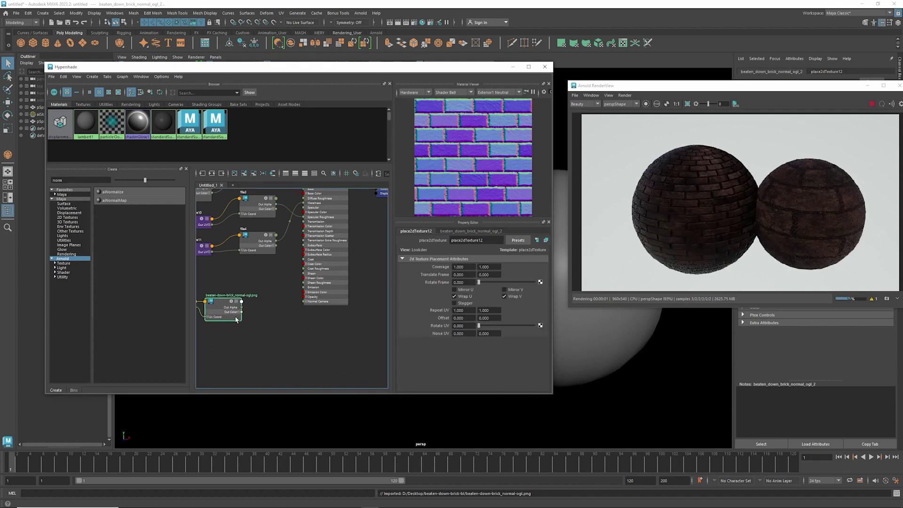
key("f")
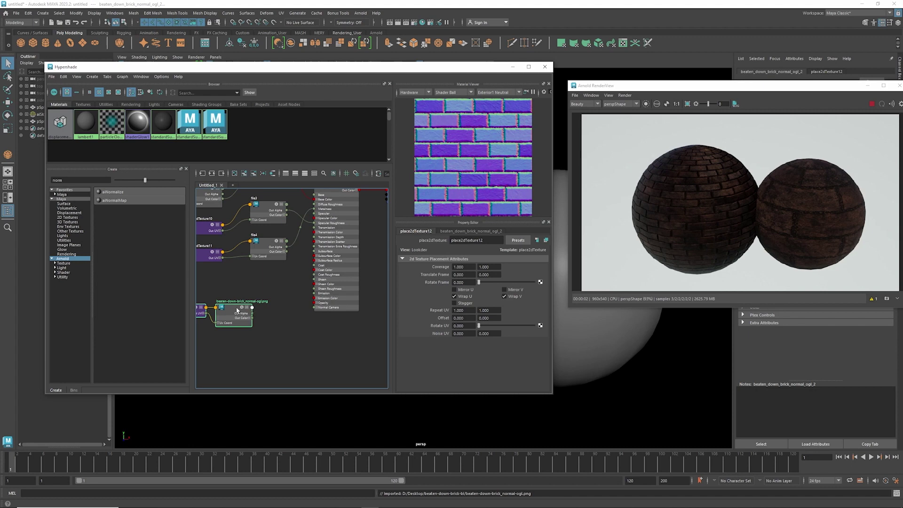
left_click_drag(252, 318, 314, 307)
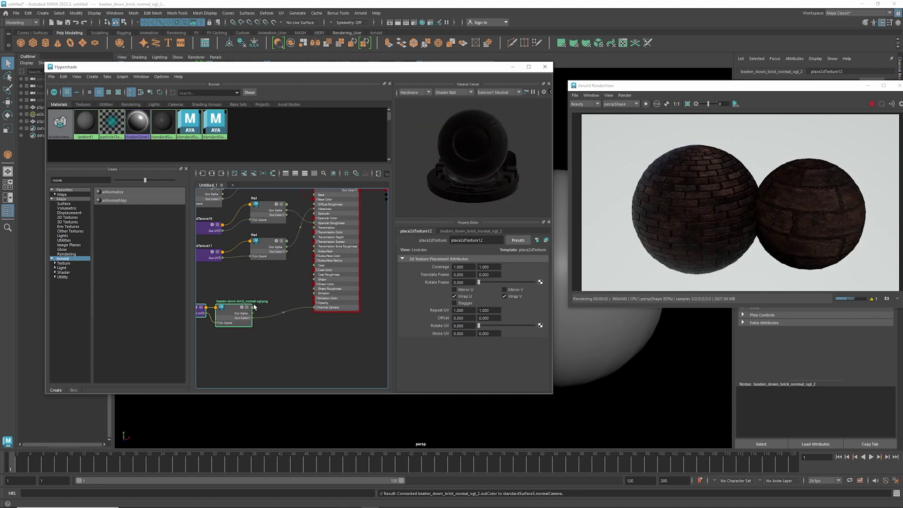
left_click(274, 315)
key("Delete")
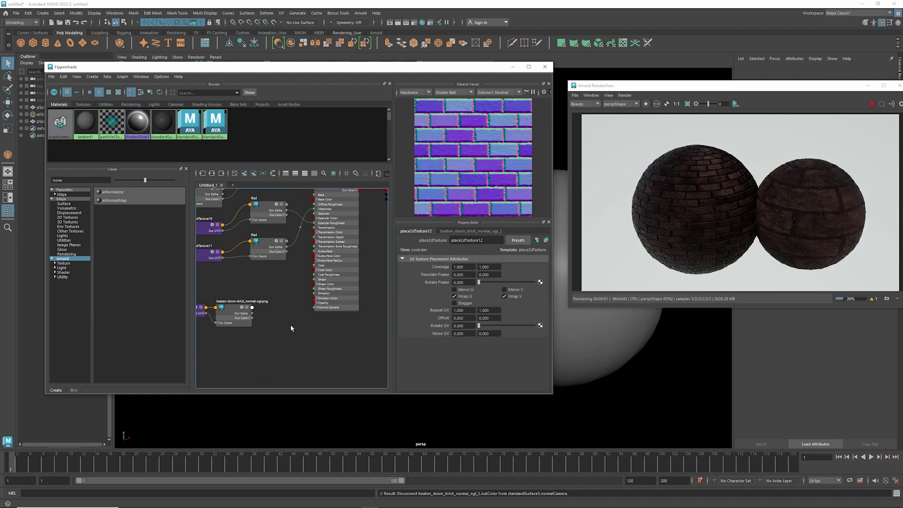
Create an aiNormalMap node and feed the brick normal map texture into its Input.
key("Tab")
type("norm")
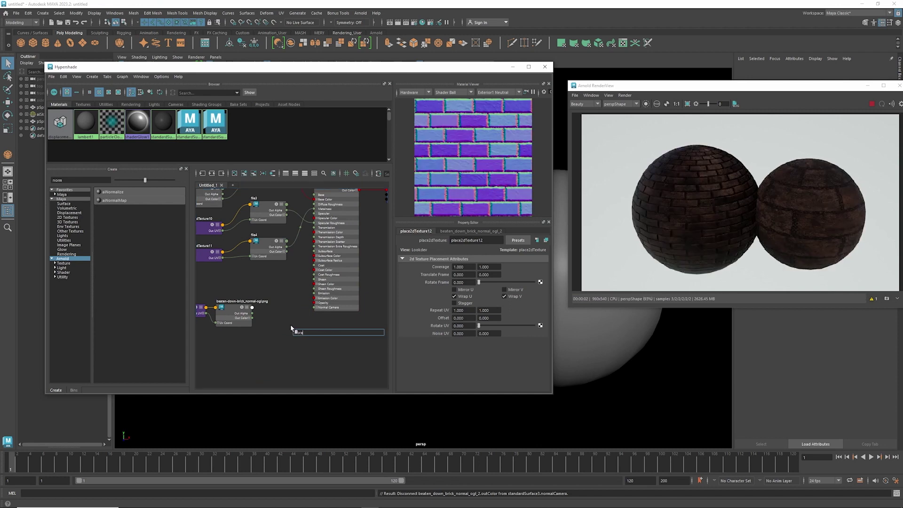
key("BackSpace")
left_click(310, 338)
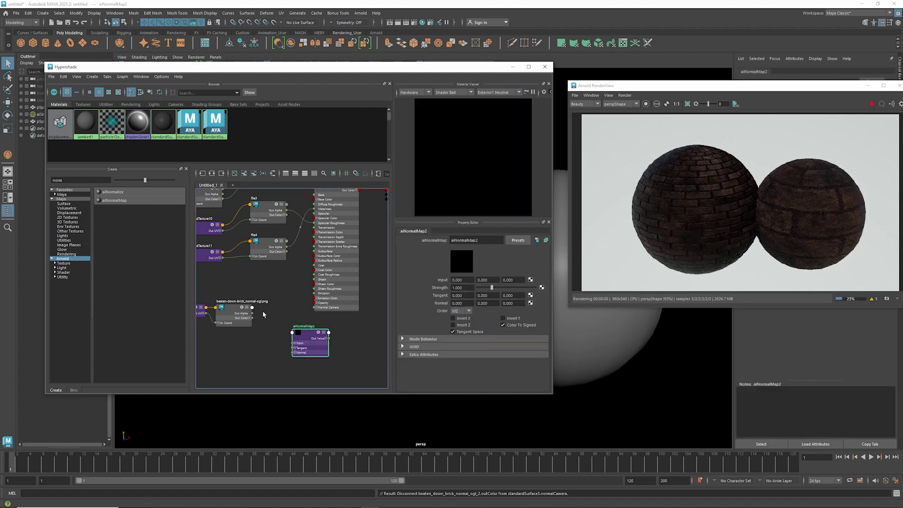
left_click_drag(253, 319, 315, 307)
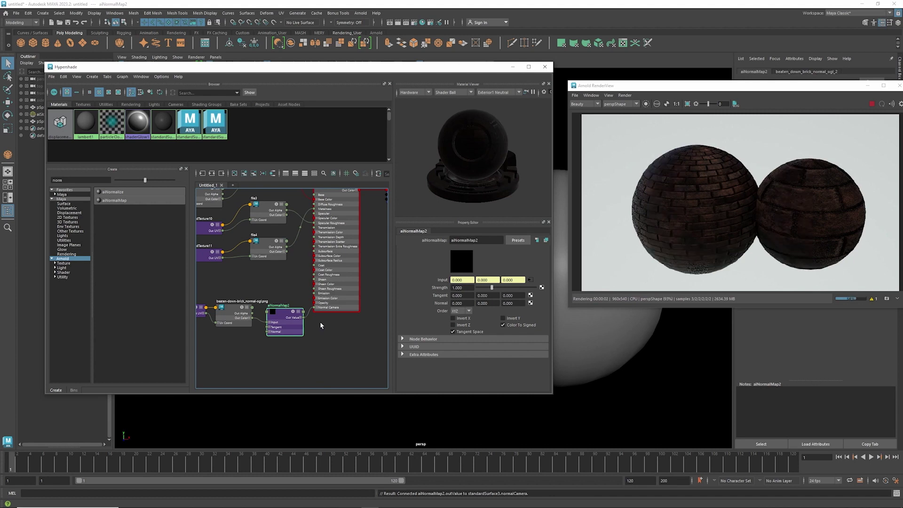
Connect aiNormalMap2's Out Value to standardSurface3's Normal Camera, then select standardSurface3SG.
left_click_drag(232, 309, 229, 332)
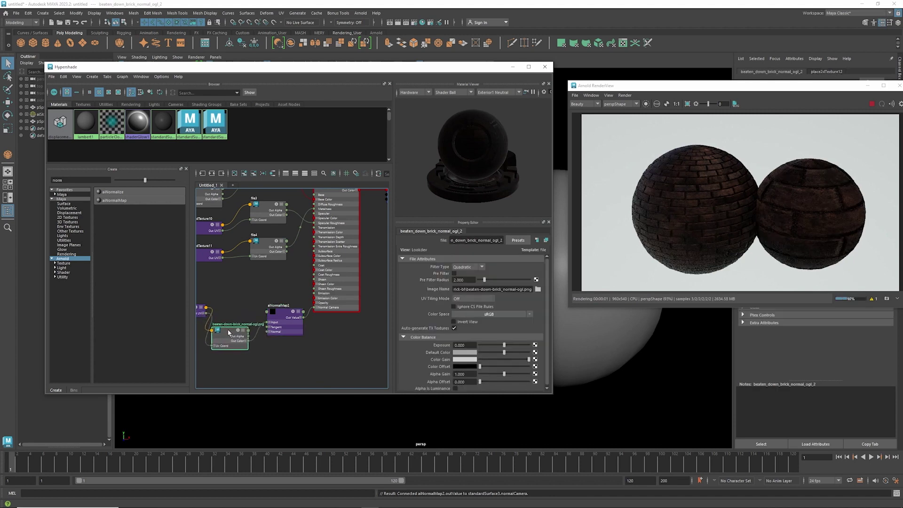
left_click_drag(288, 312, 285, 323)
left_click(502, 324)
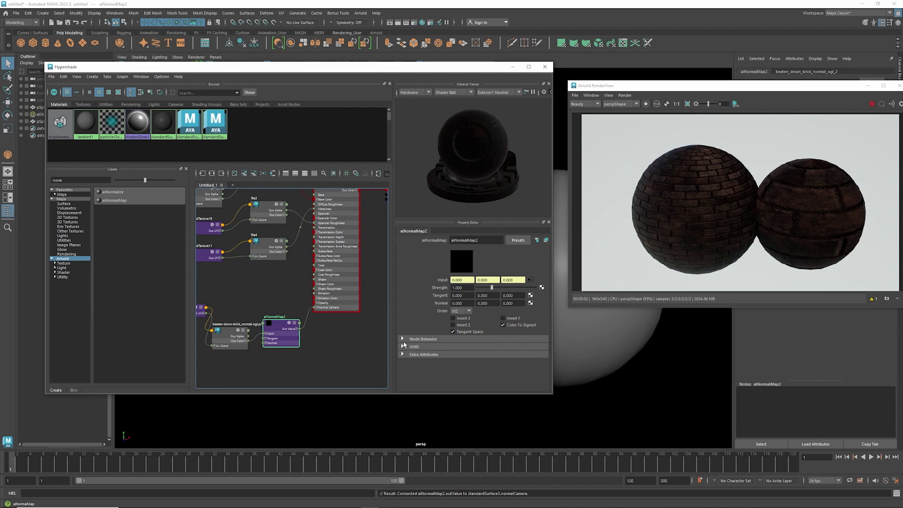
middle_click_drag(290, 295, 226, 344, "alt")
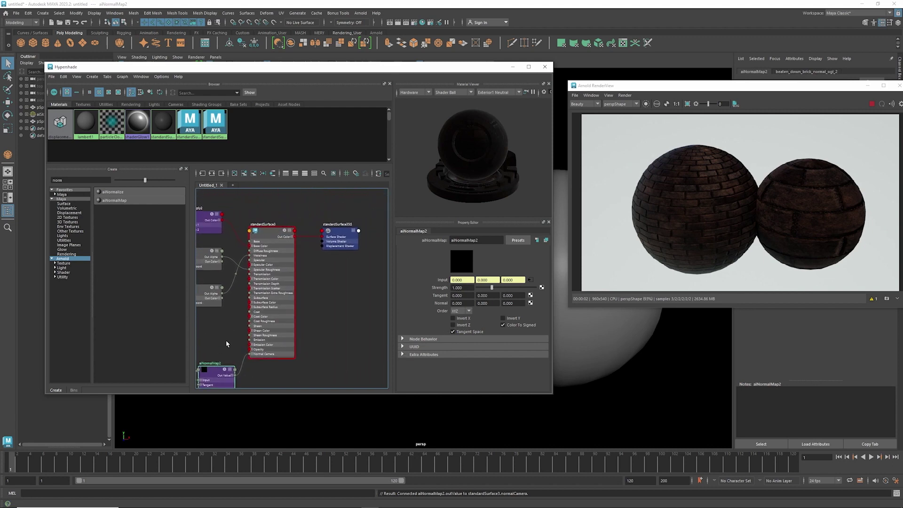
left_click(347, 250)
middle_click_drag(346, 290, 288, 317, "alt")
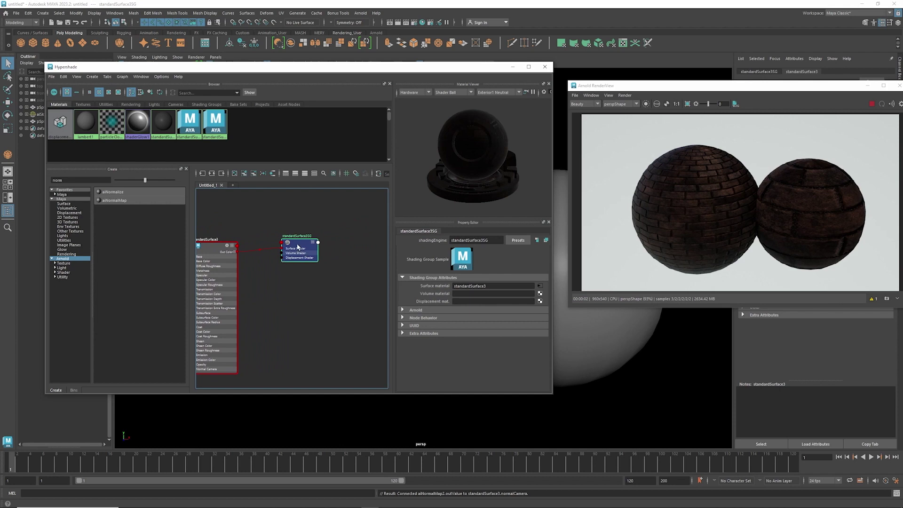
Add a file-texture displacement map to standardSurface3SG, creating displacementShader2 and file5.
left_click_drag(297, 246, 301, 245)
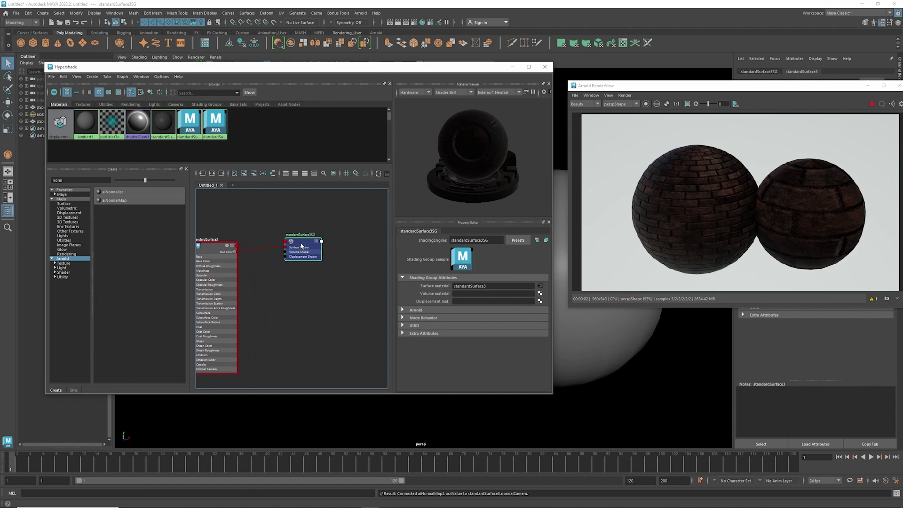
left_click(539, 303)
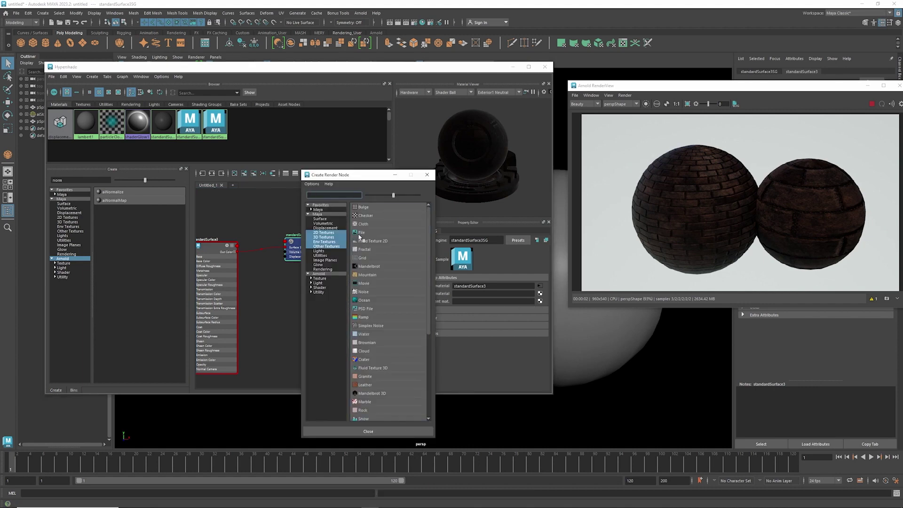
left_click(360, 237)
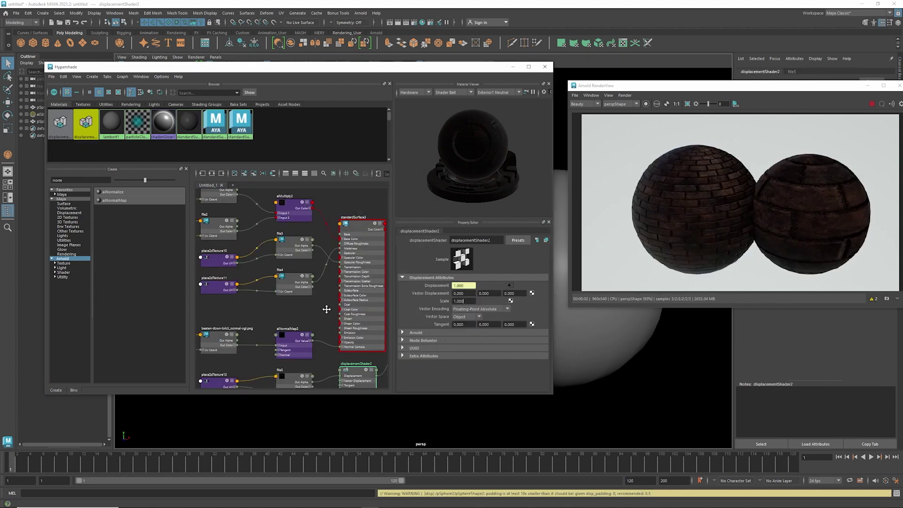
middle_click_drag(329, 310, 248, 254, "alt")
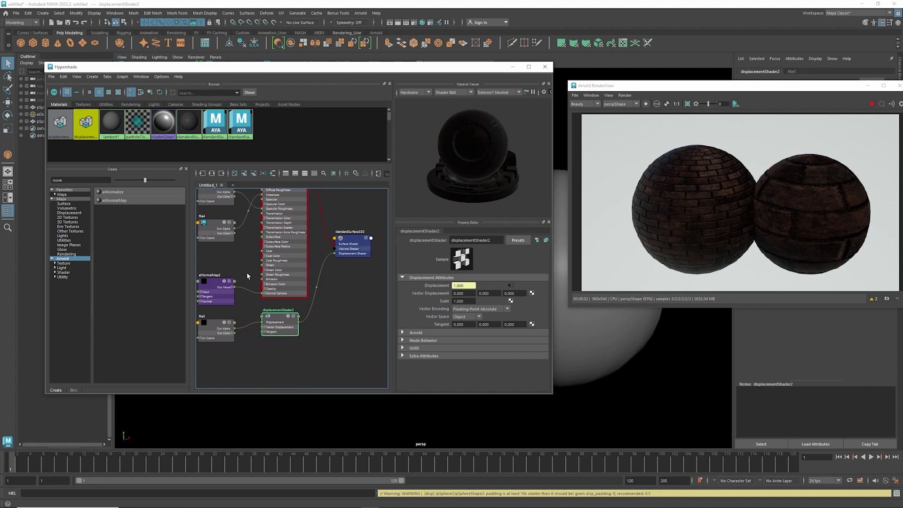
Inspect displacementShader2, then select file5 to show its settings in the Property Editor.
left_click(229, 331)
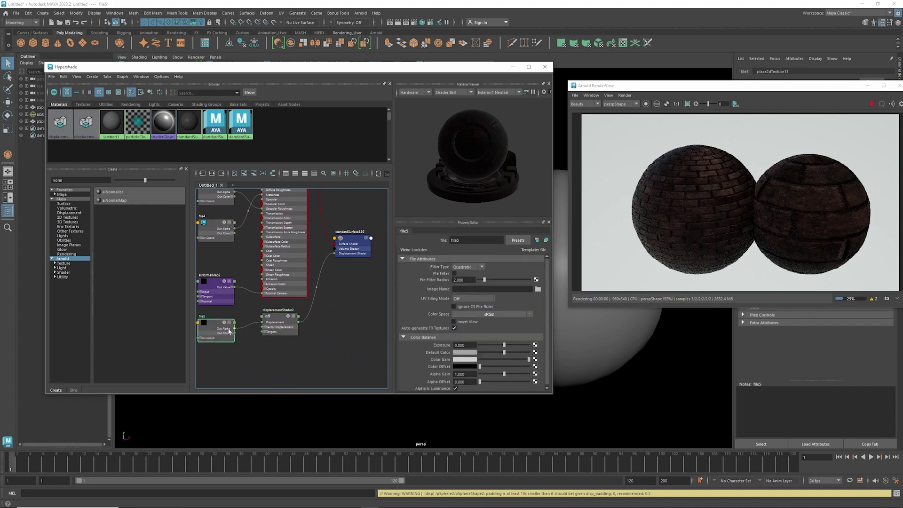
left_click(283, 320)
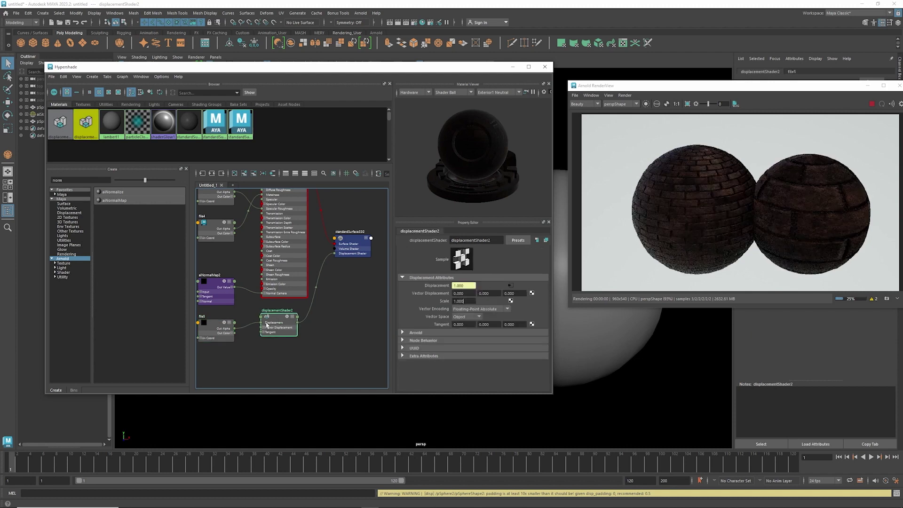
left_click(215, 326)
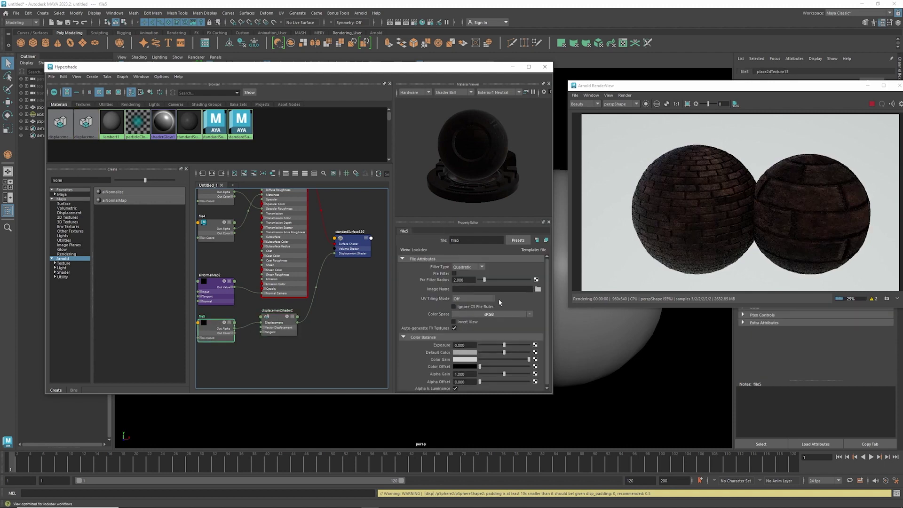
Load beaten-down-brick_height.png from Desktop > beaten-down-brick-bl as file5's image.
left_click(538, 290)
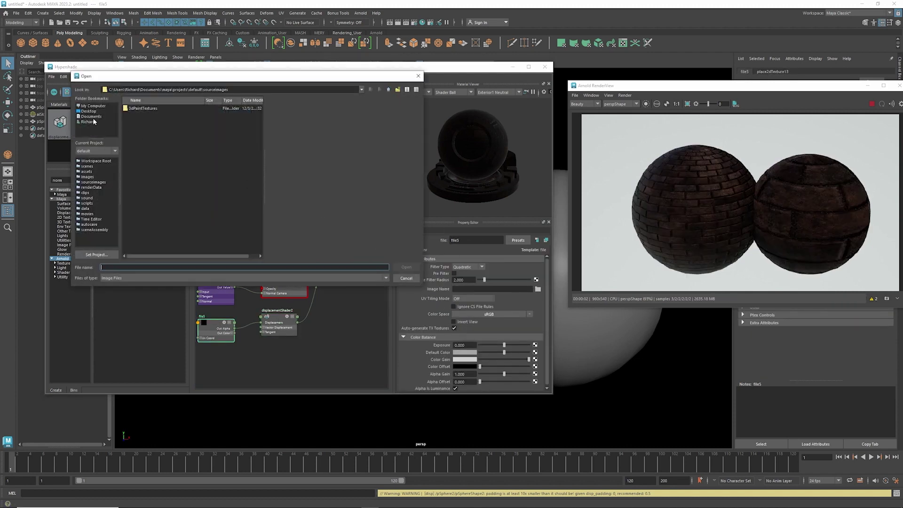
left_click(88, 111)
scroll(160, 195, "up", 5)
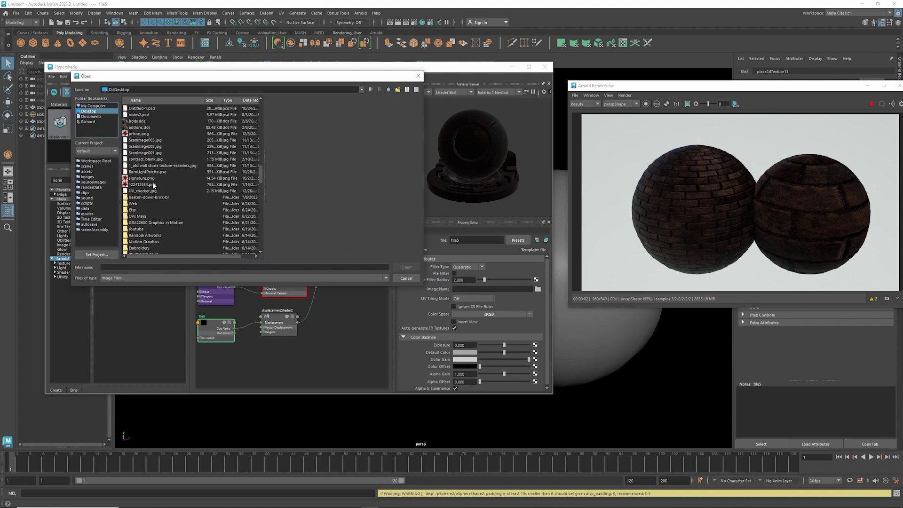
scroll(153, 186, "up", 1)
double_click(140, 216)
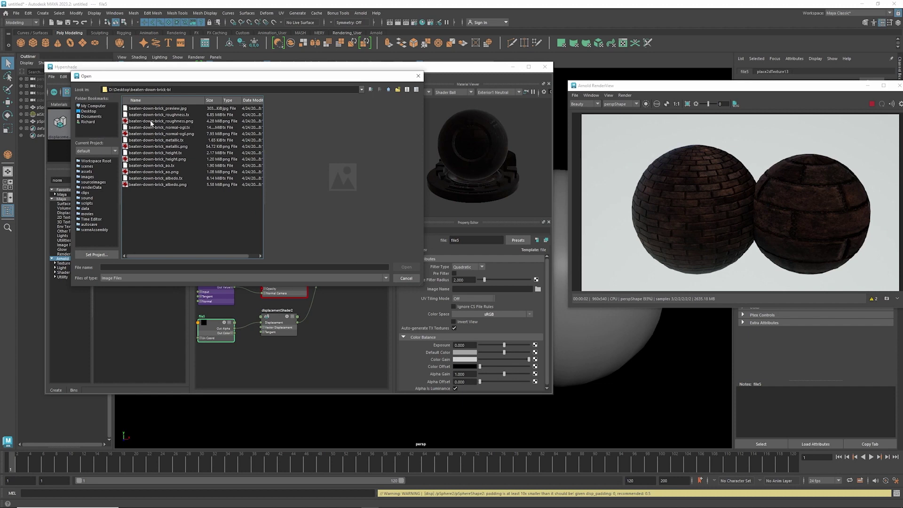
double_click(150, 159)
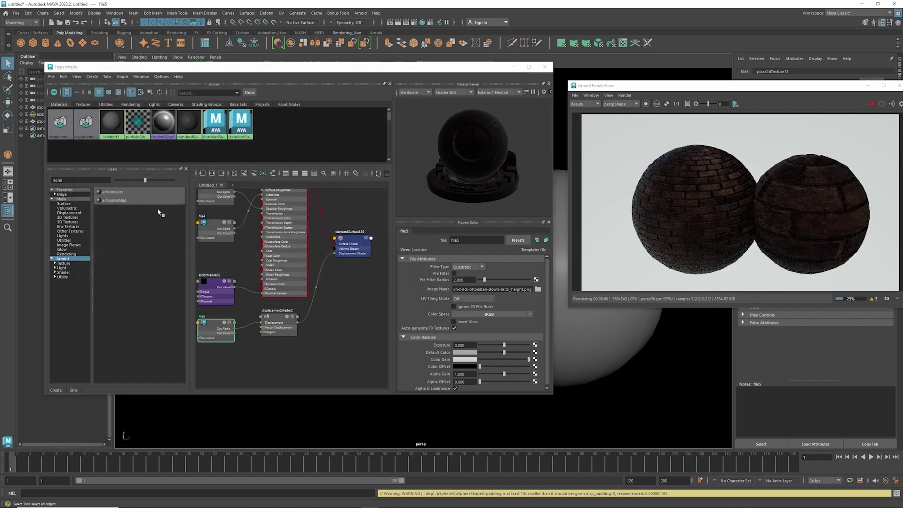
Maximize the shading editor and frame all nodes in the graph.
middle_click_drag(281, 370, 314, 361)
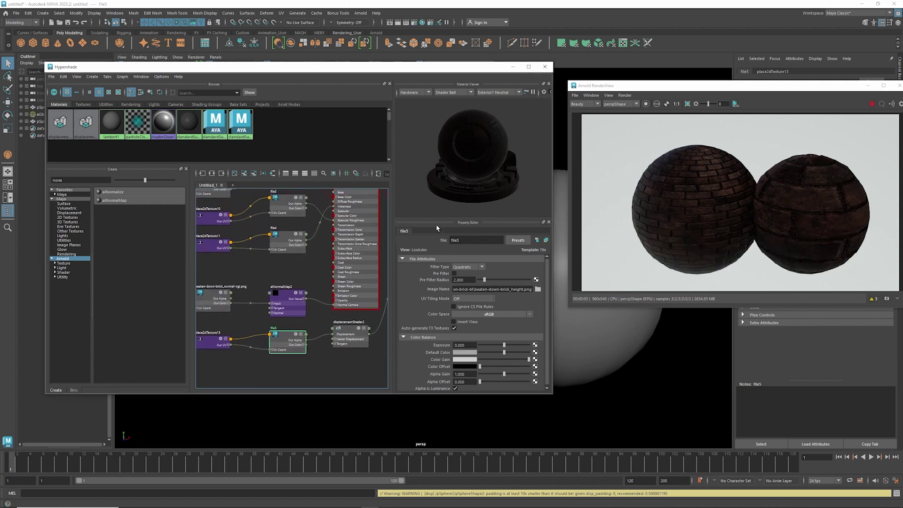
left_click(528, 67)
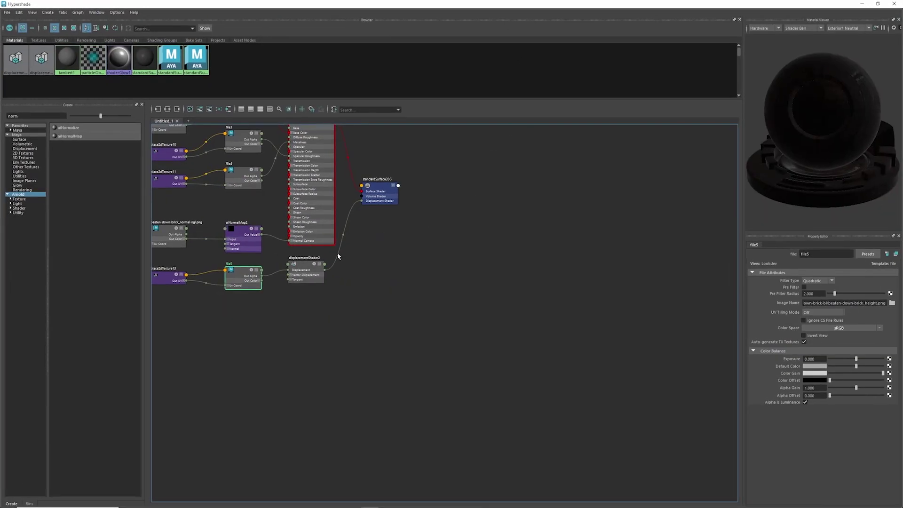
key("a")
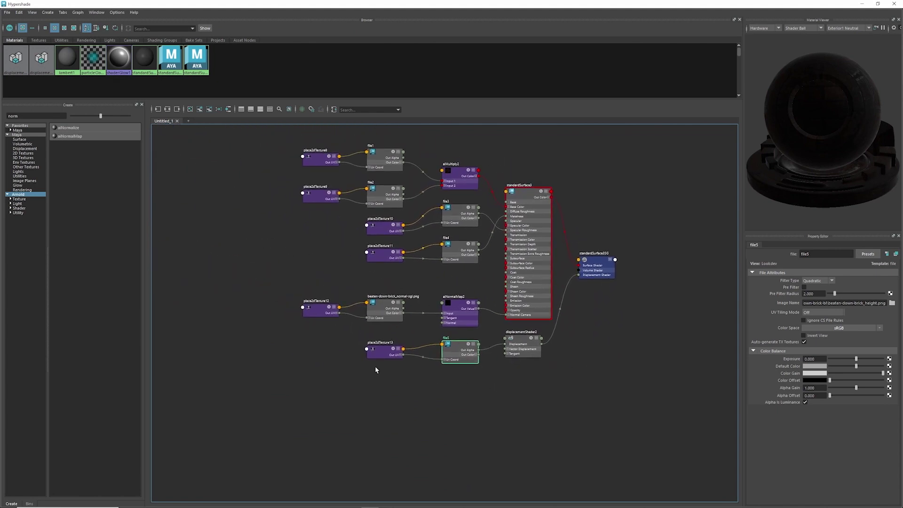
Arrange the placement, file and displacement nodes in aligned columns, then select place2dTexture9–13.
left_click_drag(379, 353, 317, 357)
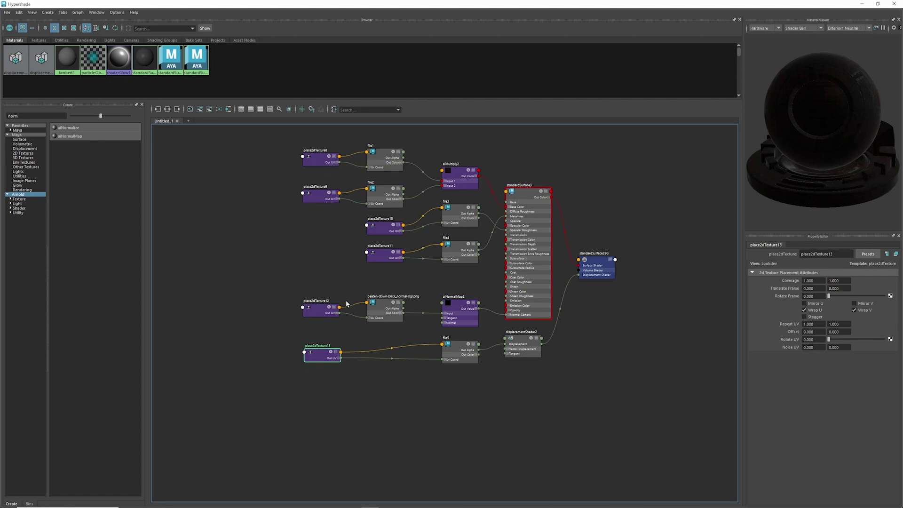
left_click_drag(345, 222, 469, 277)
left_click_drag(466, 216, 392, 232)
left_click_drag(456, 354, 381, 355)
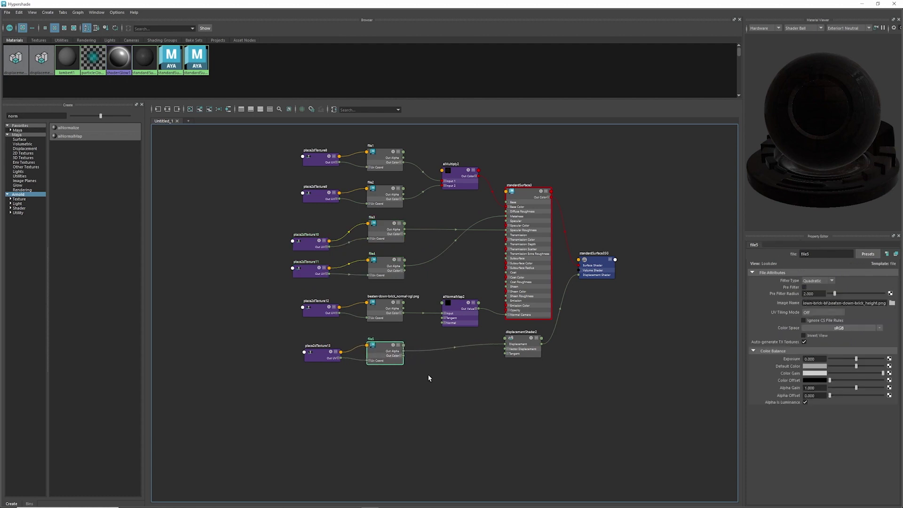
left_click_drag(534, 341, 472, 353)
left_click_drag(601, 260, 614, 288)
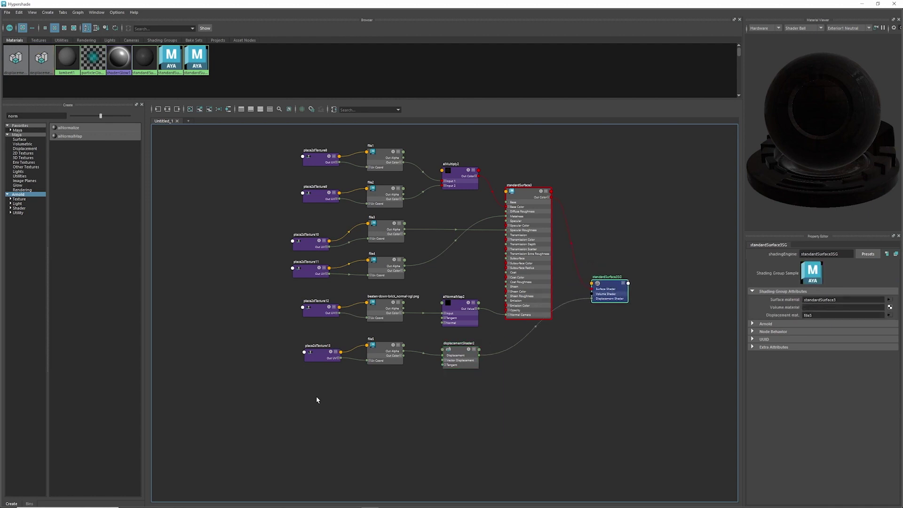
left_click_drag(316, 400, 296, 183)
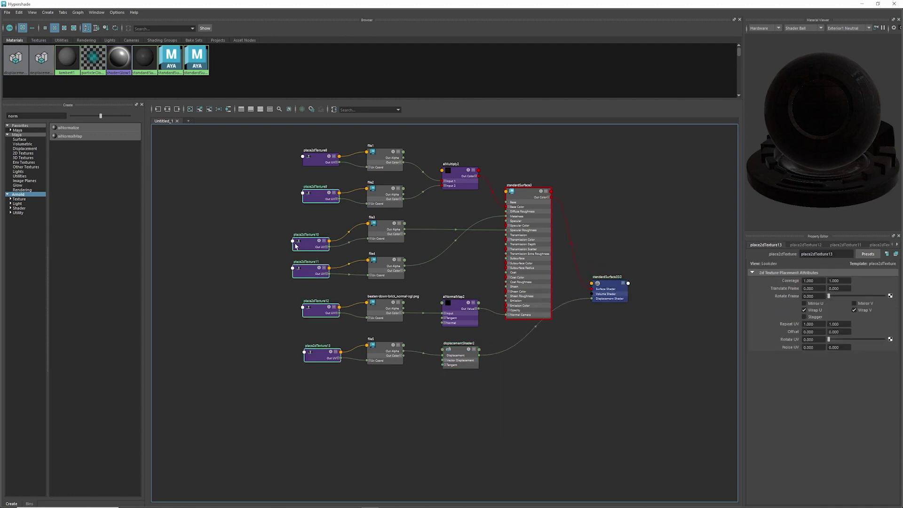
Delete place2dTexture9–13, connect place2dTexture8 to file2 and file3, and collapse it to Out UV.
key("Delete")
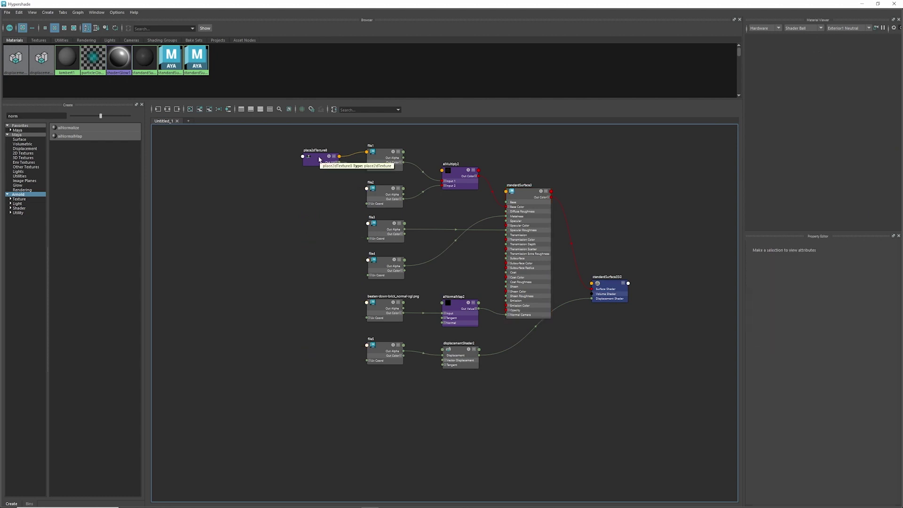
middle_click_drag(348, 188, 380, 191)
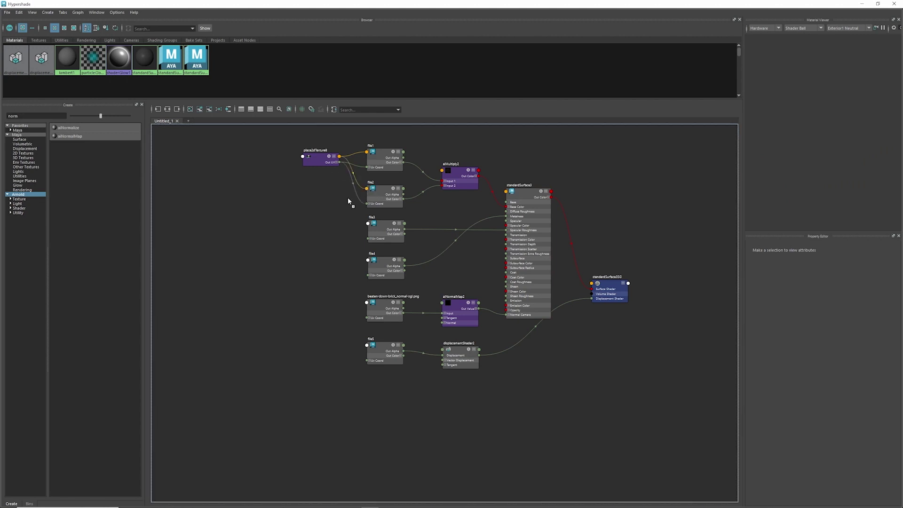
middle_click_drag(384, 225, 384, 225)
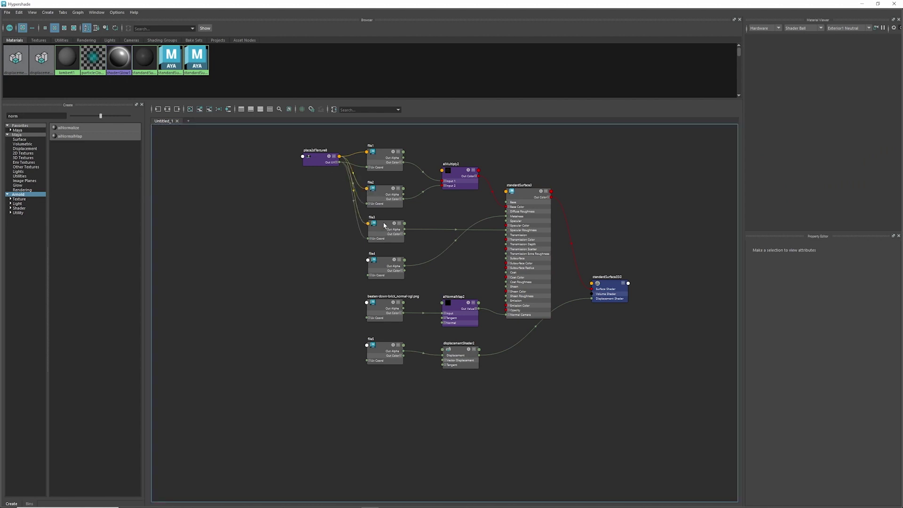
left_click(334, 157)
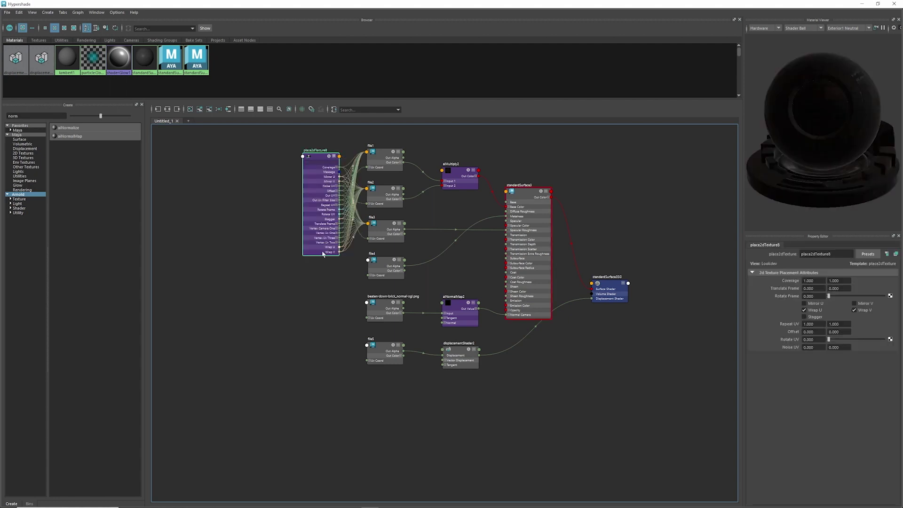
left_click(334, 157)
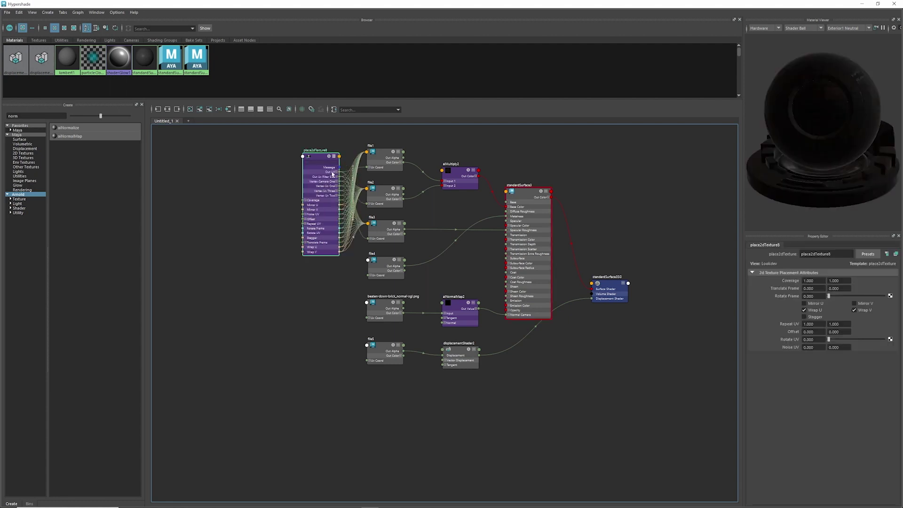
left_click(334, 157)
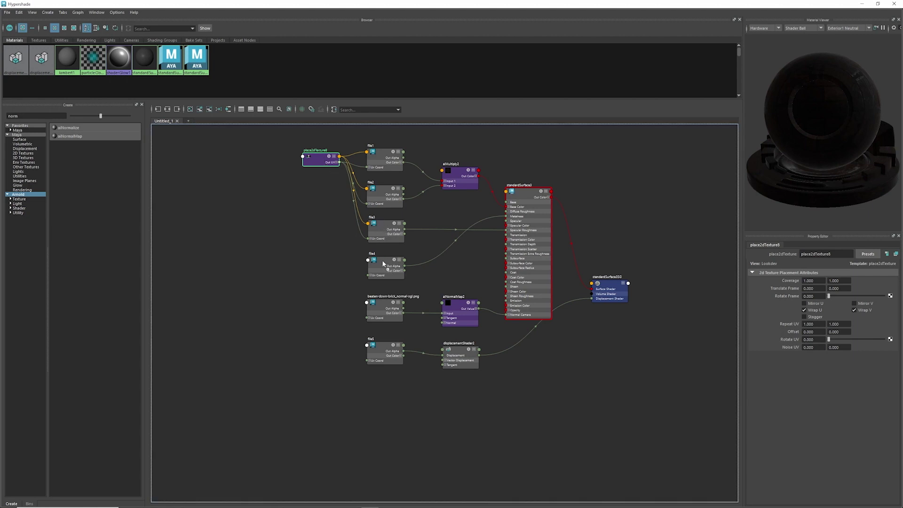
Connect place2dTexture8 to file4, the normal-map file and file5, then restore the window.
middle_click_drag(382, 259, 382, 259)
middle_click_drag(380, 300, 381, 305)
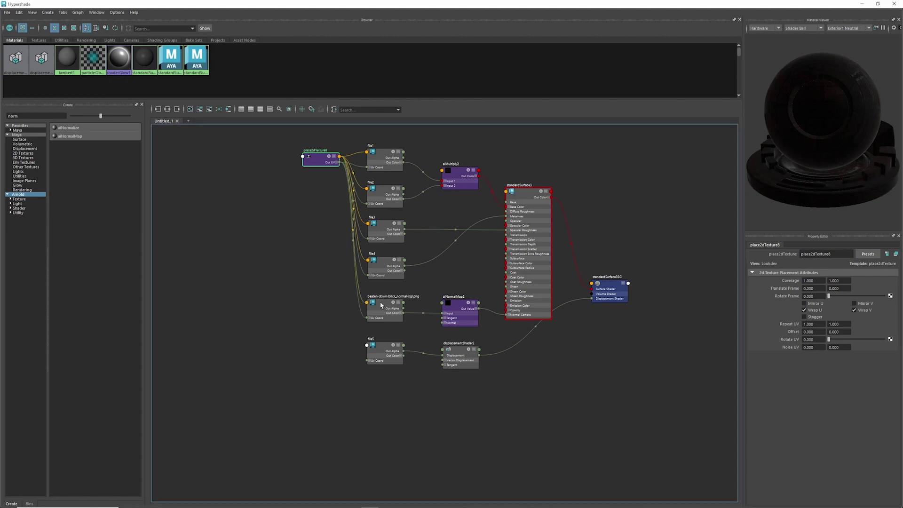
middle_click_drag(320, 163, 382, 347)
left_click_drag(316, 160, 288, 210)
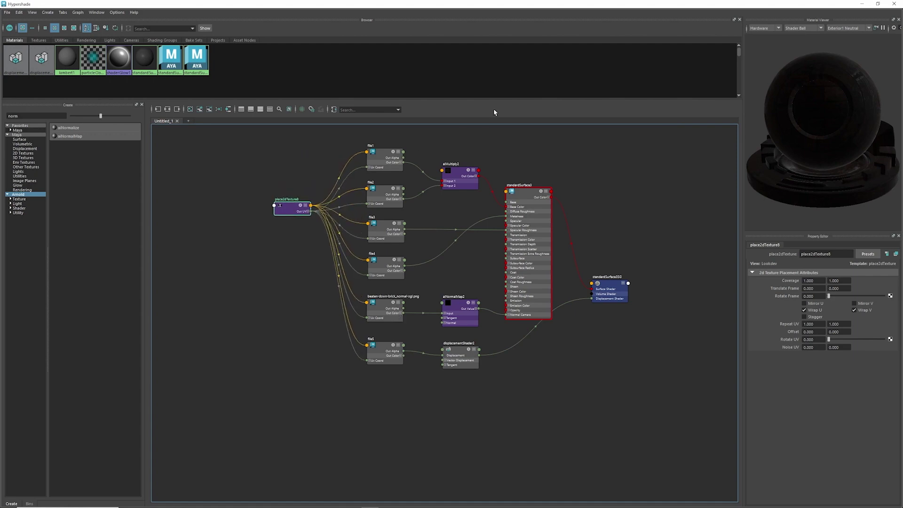
double_click(625, 5)
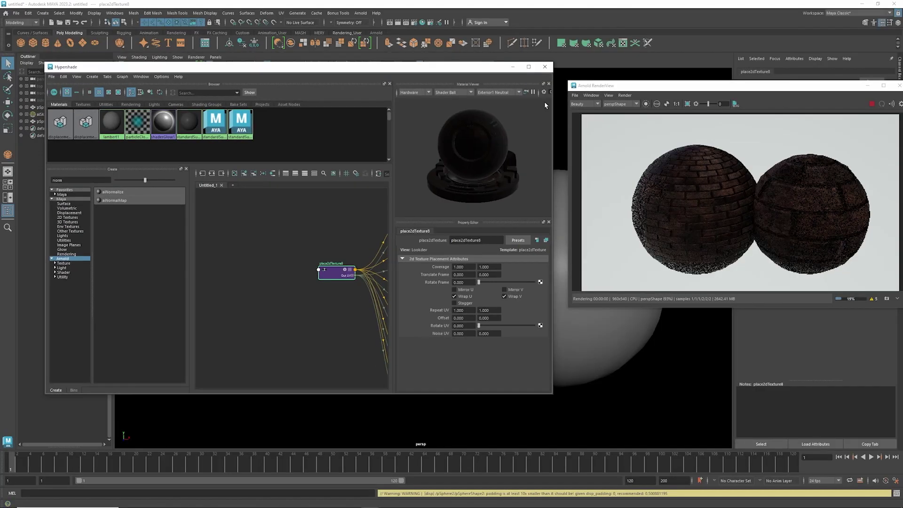
Set place2dTexture8's Repeat UV to 4 by 4, then select standardSurface3.
middle_click_drag(358, 228, 253, 238)
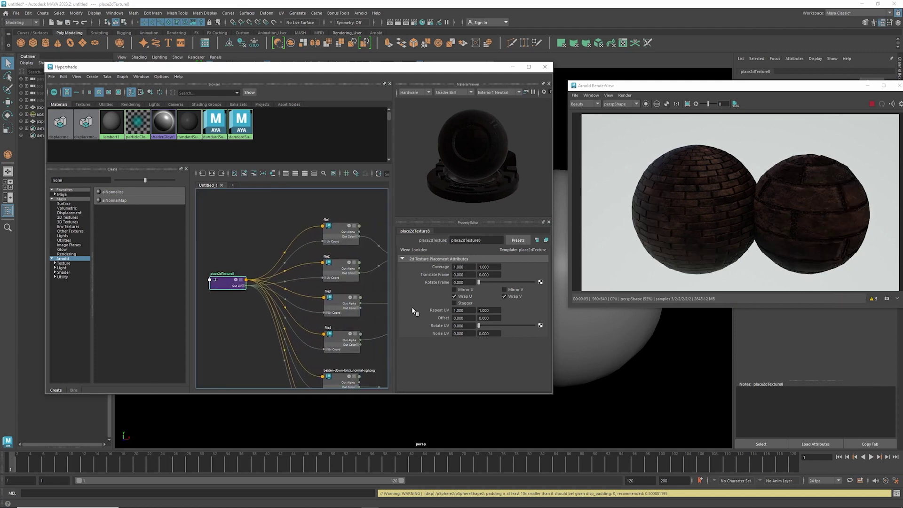
left_click_drag(474, 311, 437, 311)
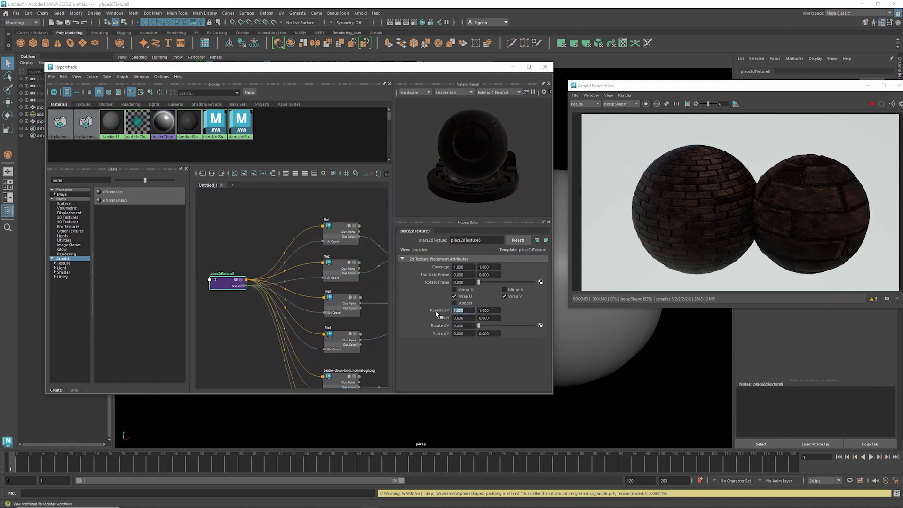
type("4")
key("Tab")
type("4")
key("Tab")
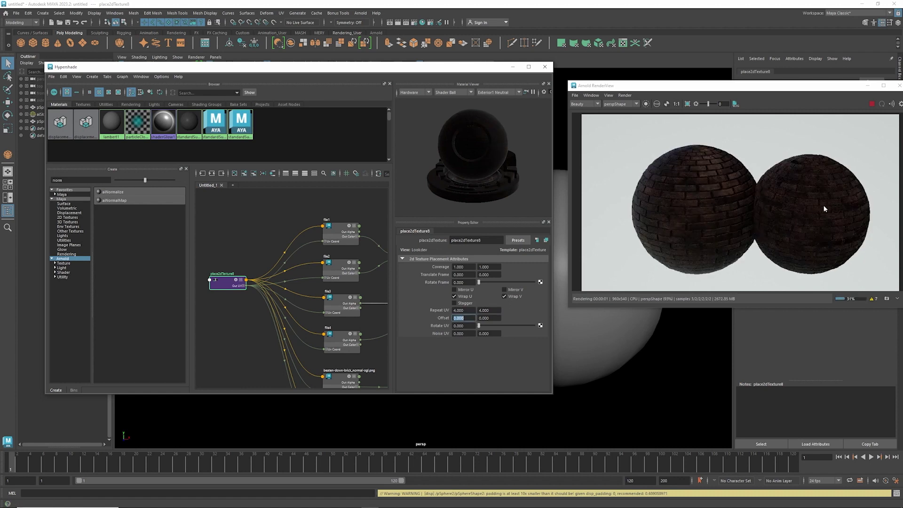
middle_click_drag(351, 211, 252, 226)
left_click(372, 277)
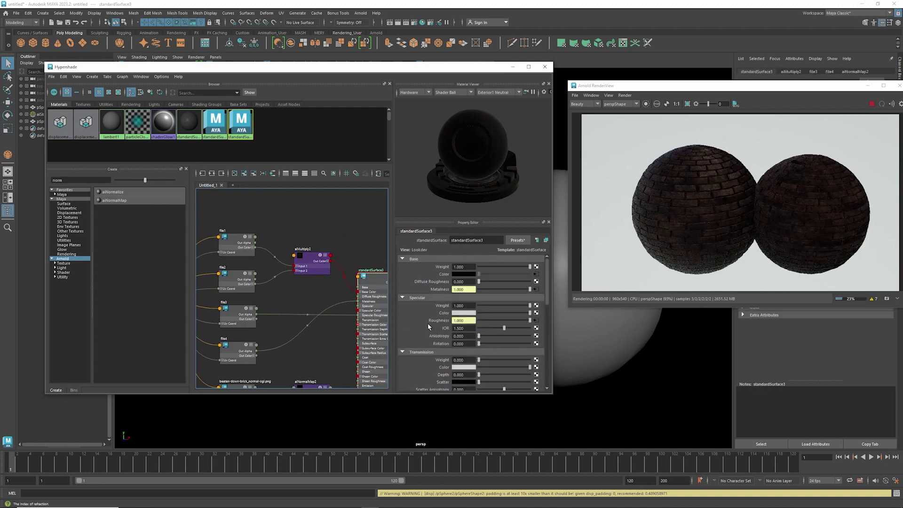